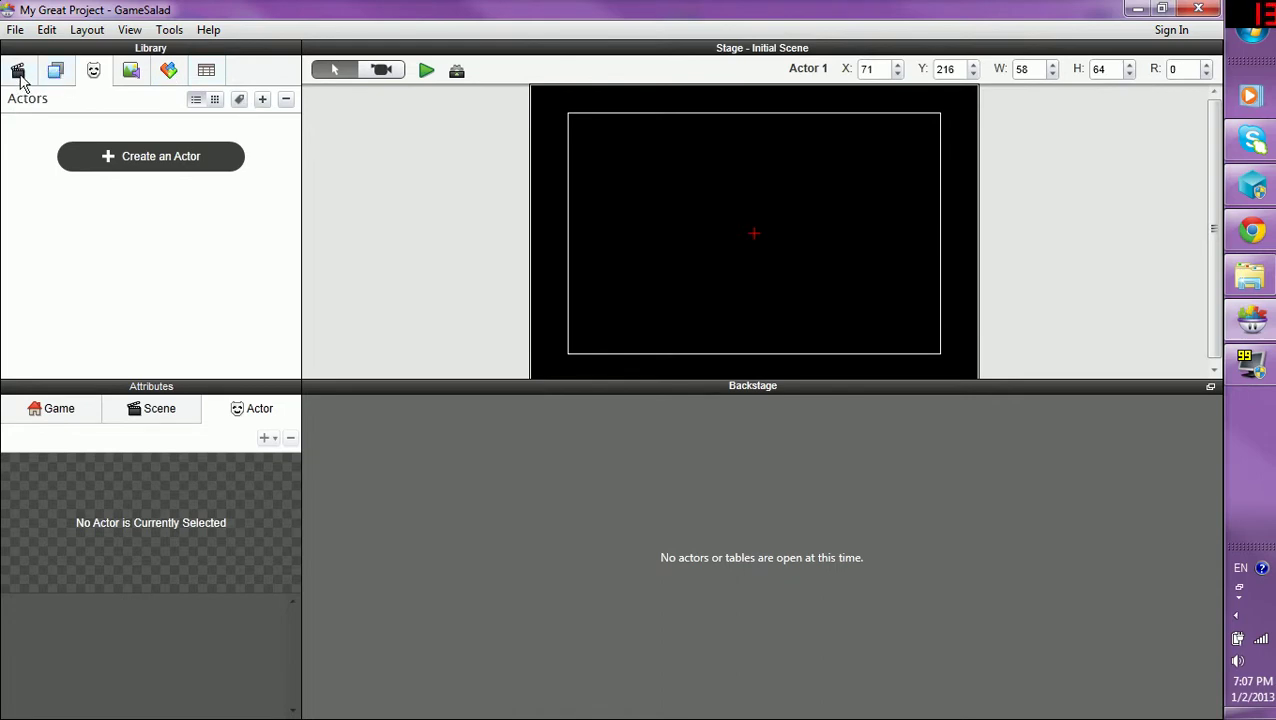
Add a new Scene 1 to the project and compare it with the Initial Scene.
click(18, 72)
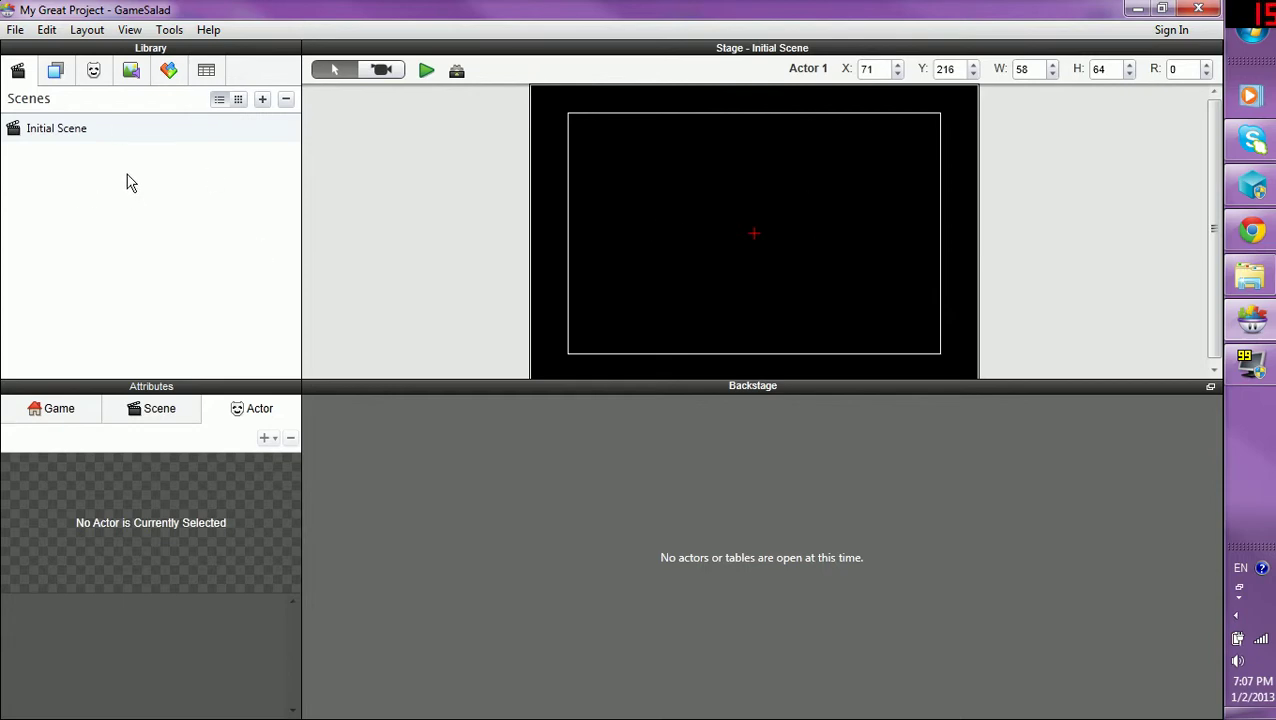
click(263, 100)
click(72, 156)
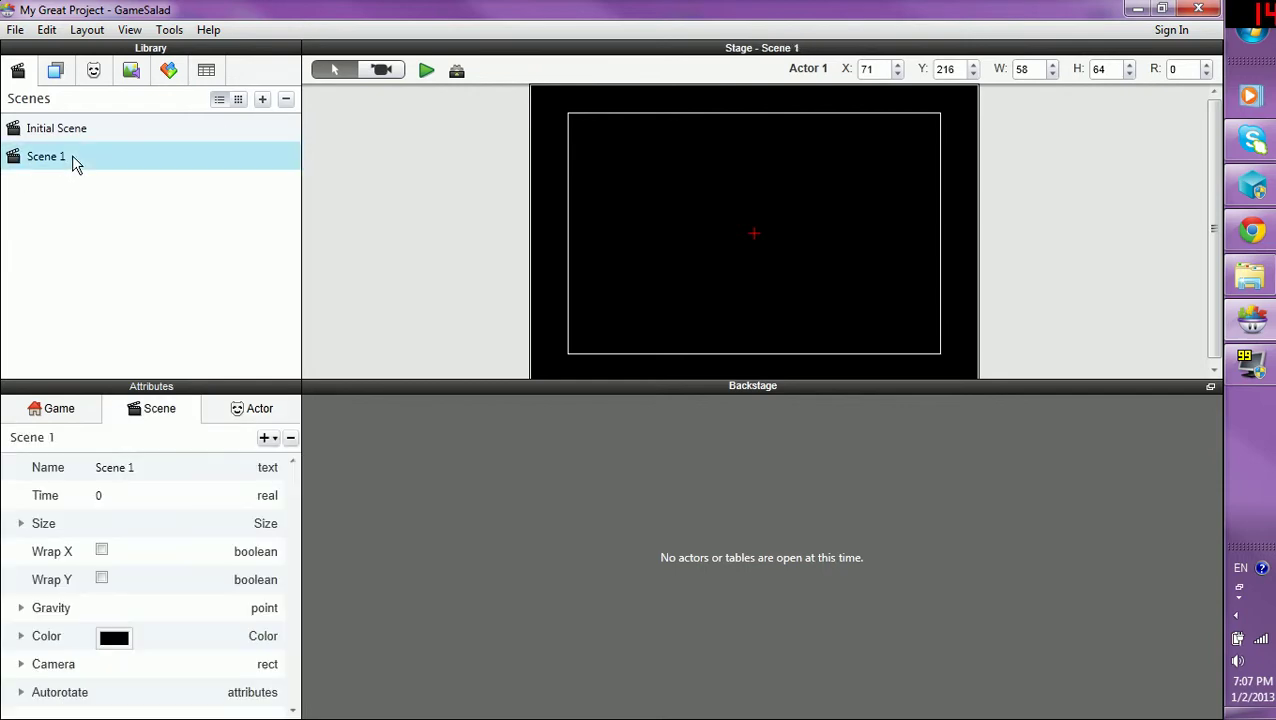
click(65, 132)
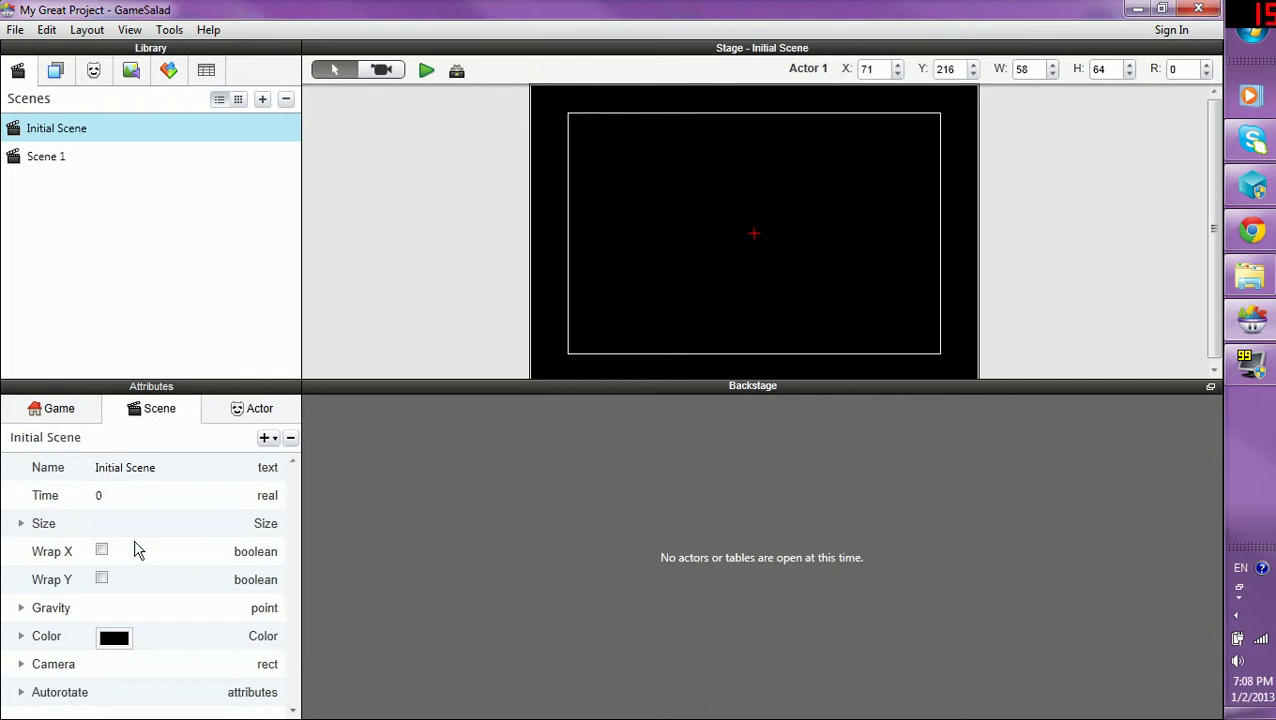
Select Scene 1 and delete it, leaving only the Initial Scene.
click(65, 160)
click(62, 132)
click(47, 162)
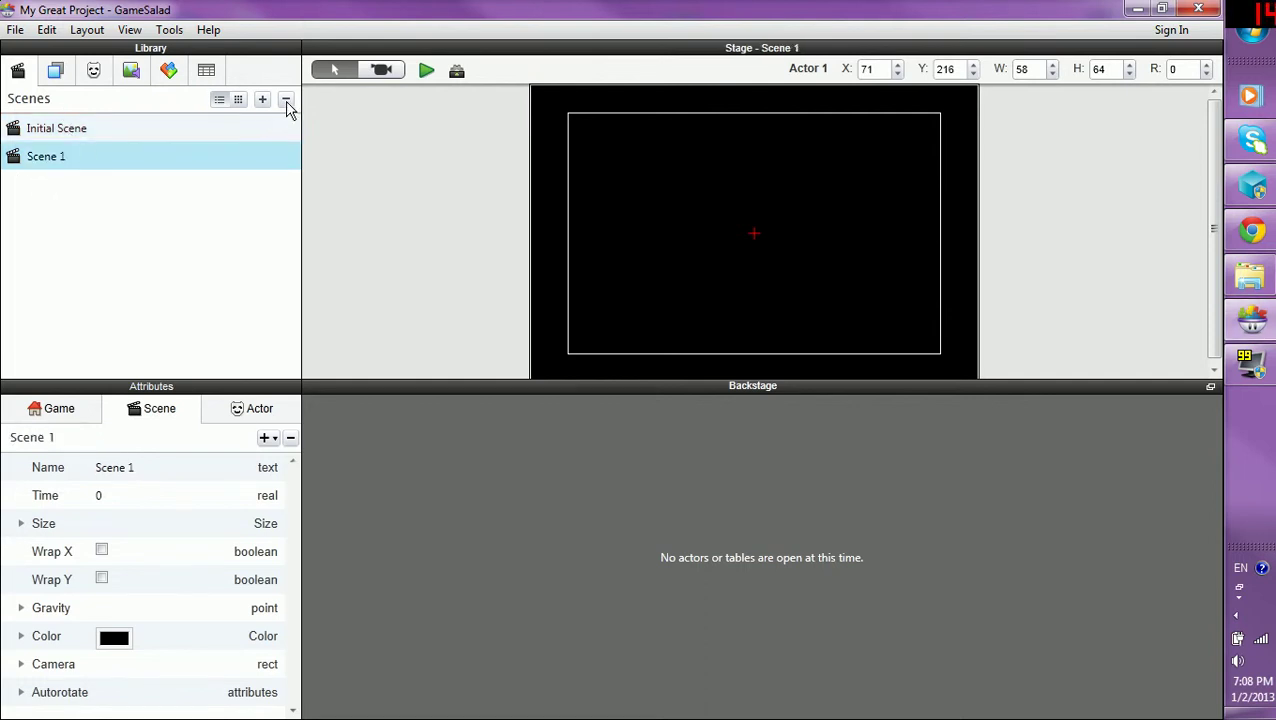
click(286, 101)
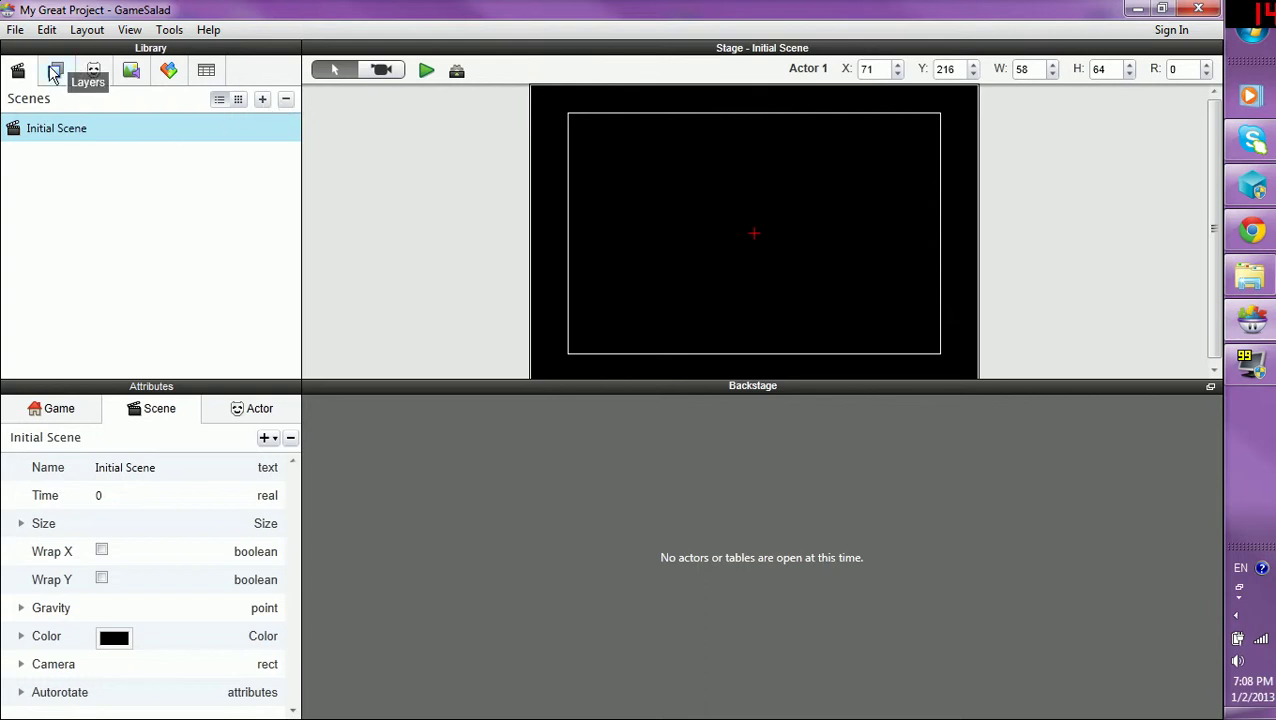
Add Layer 1 above the Background layer, keeping its name, then return to the Actors list.
click(55, 74)
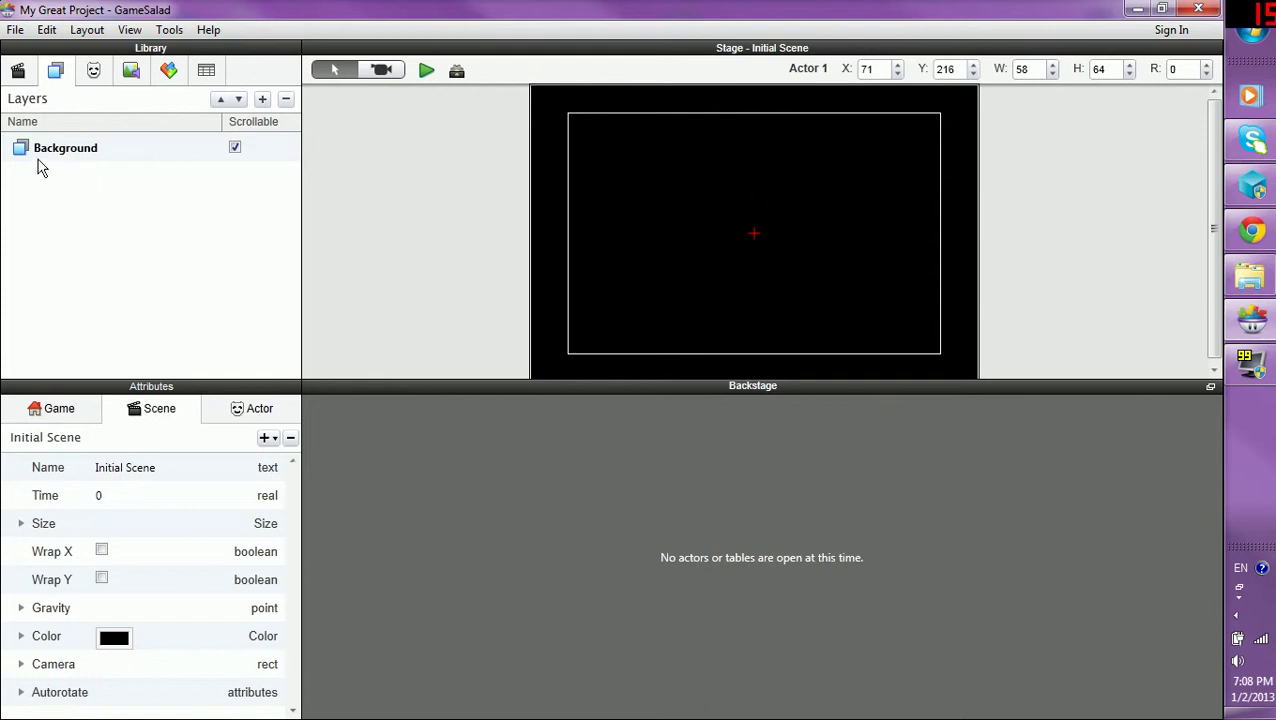
click(263, 100)
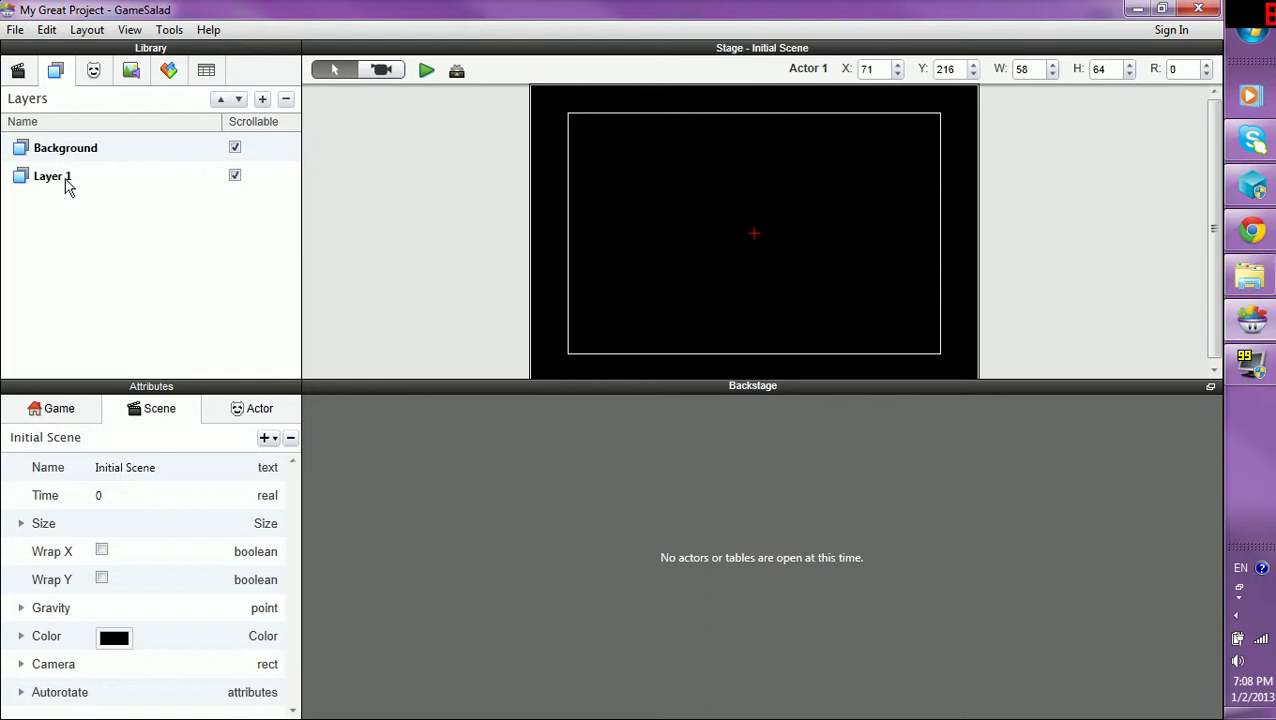
drag(66, 182, 71, 146)
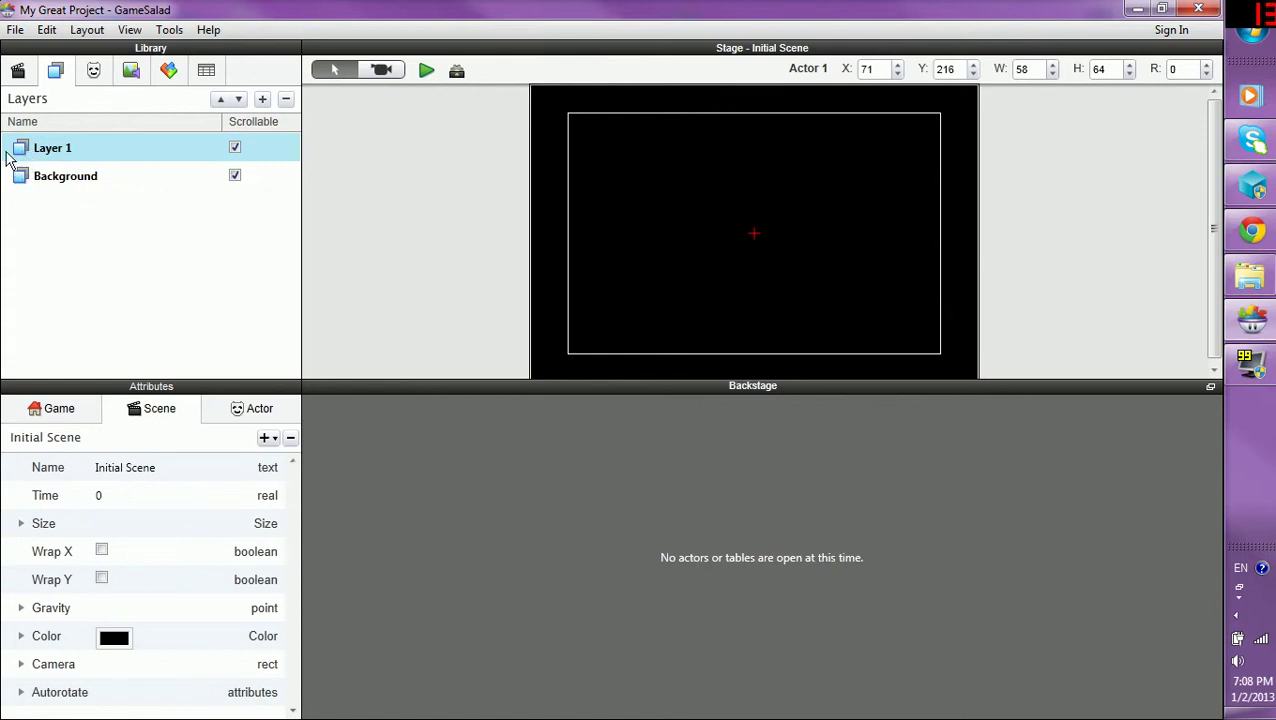
double_click(63, 149)
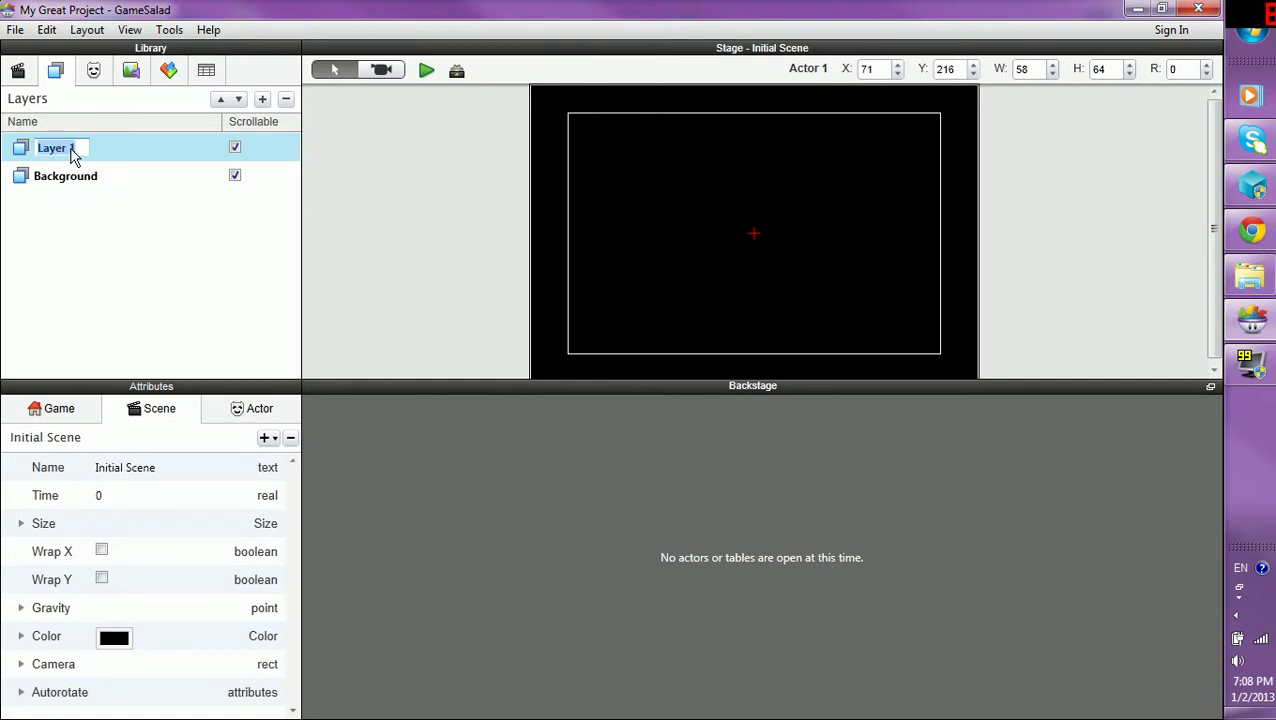
click(121, 100)
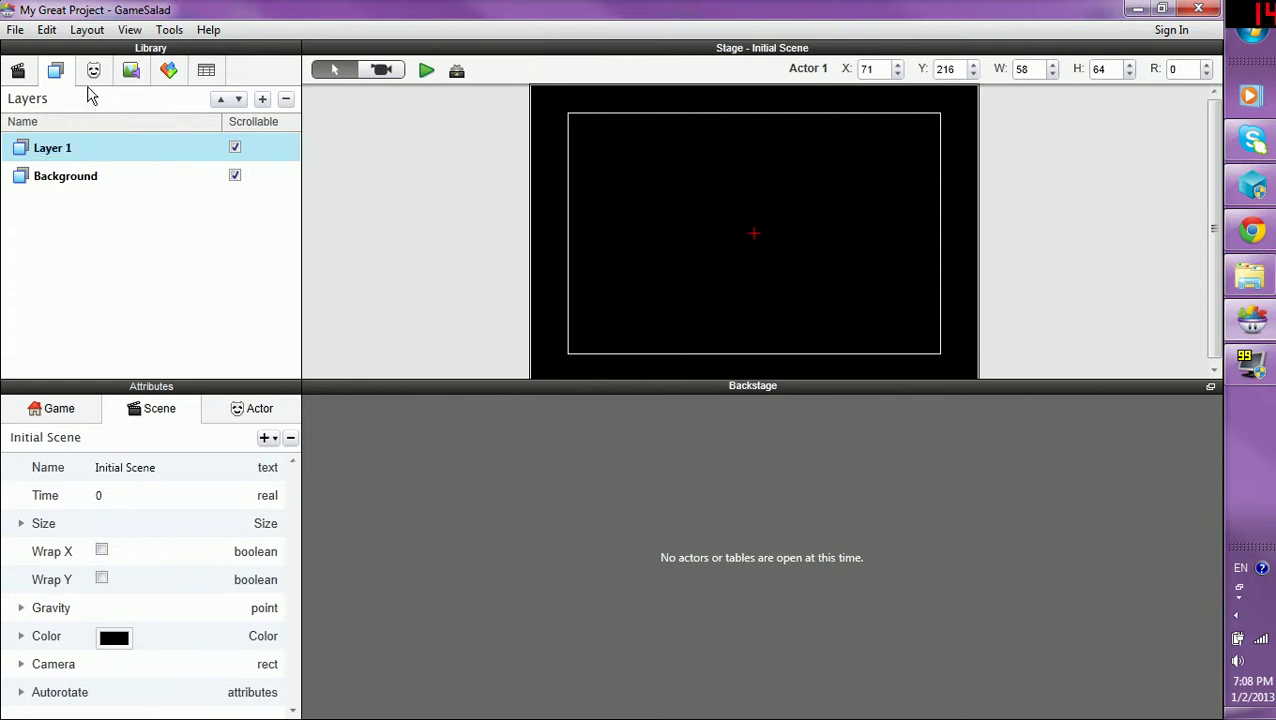
click(91, 73)
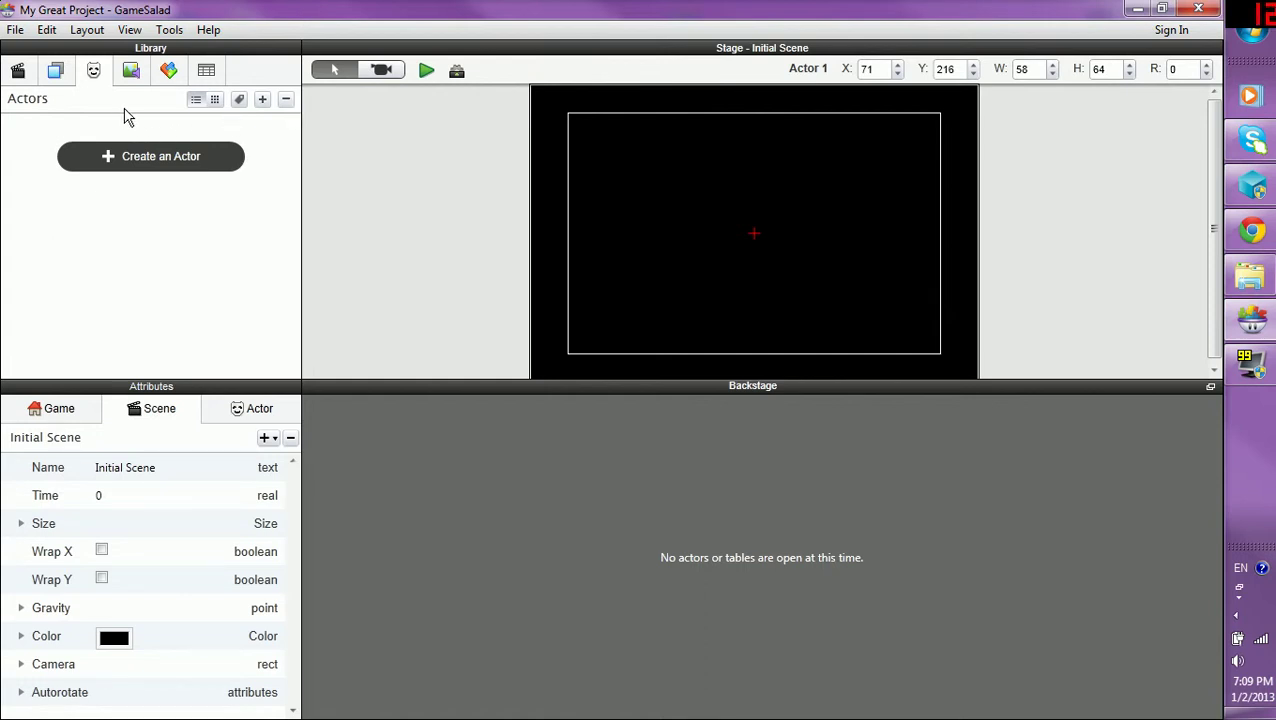
Create Actor 1 and open its empty prototype rules editor, glancing at the Scenes and Layers lists.
click(261, 100)
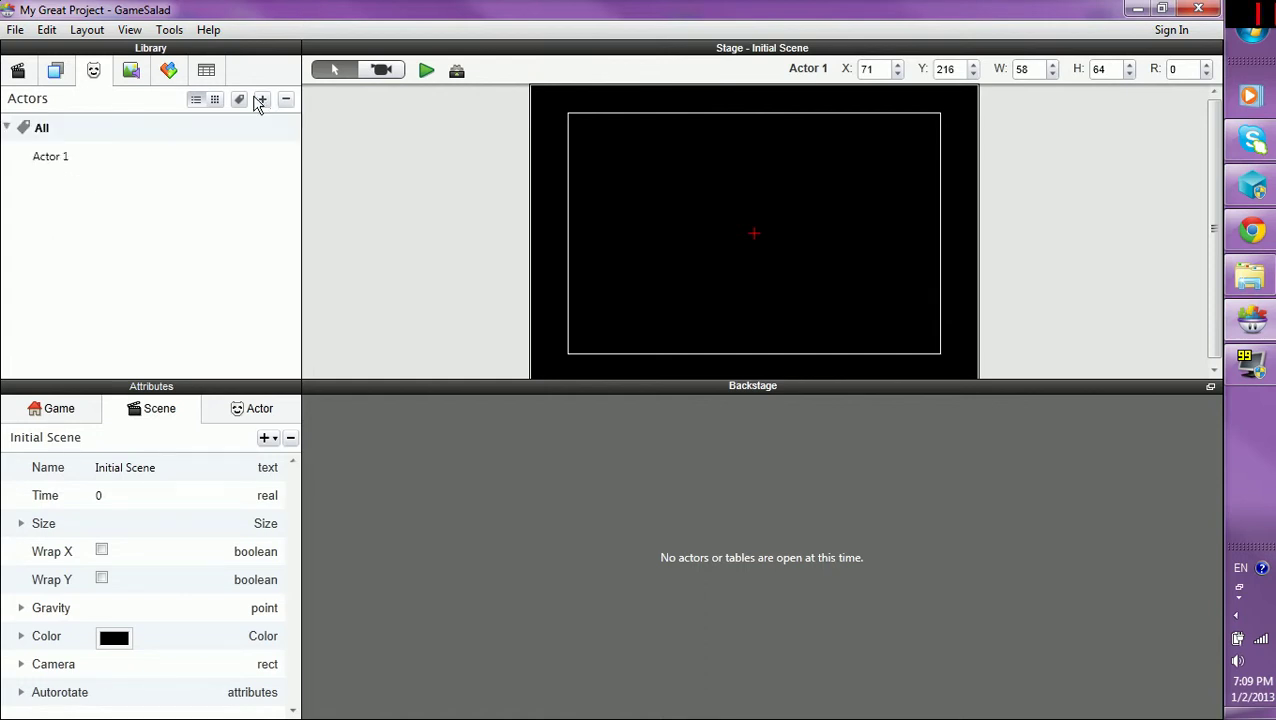
double_click(60, 157)
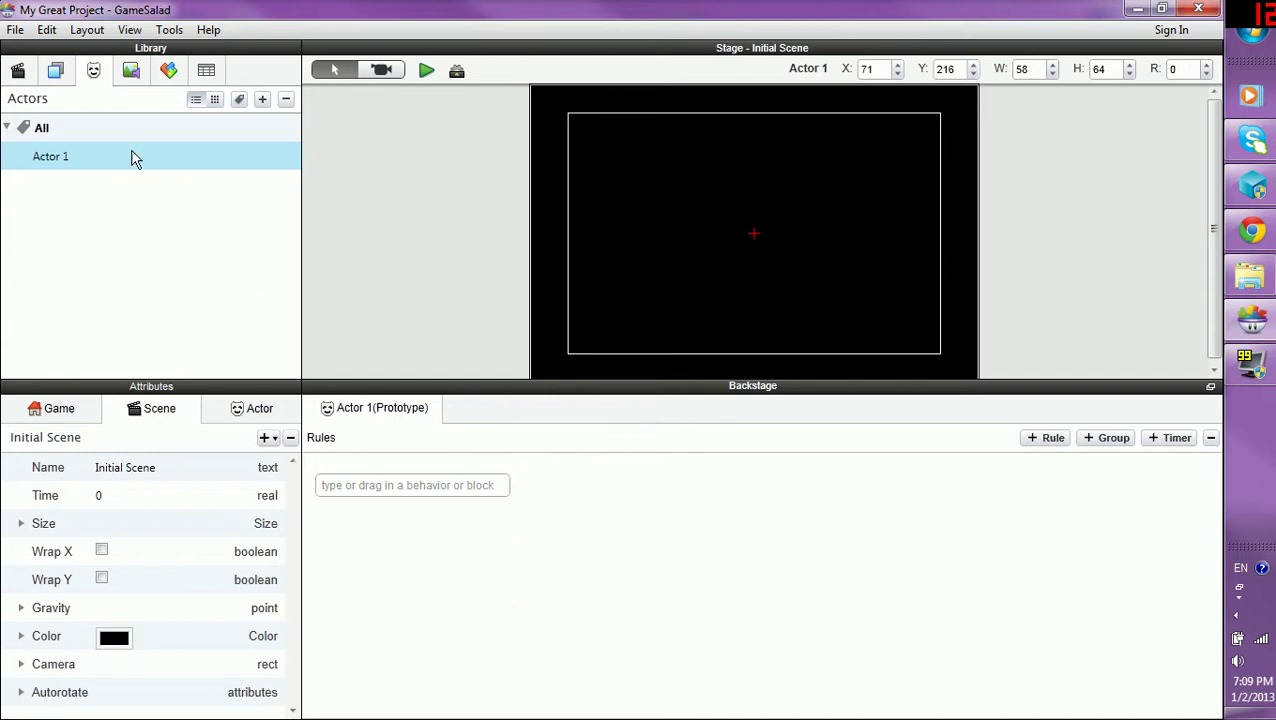
click(19, 73)
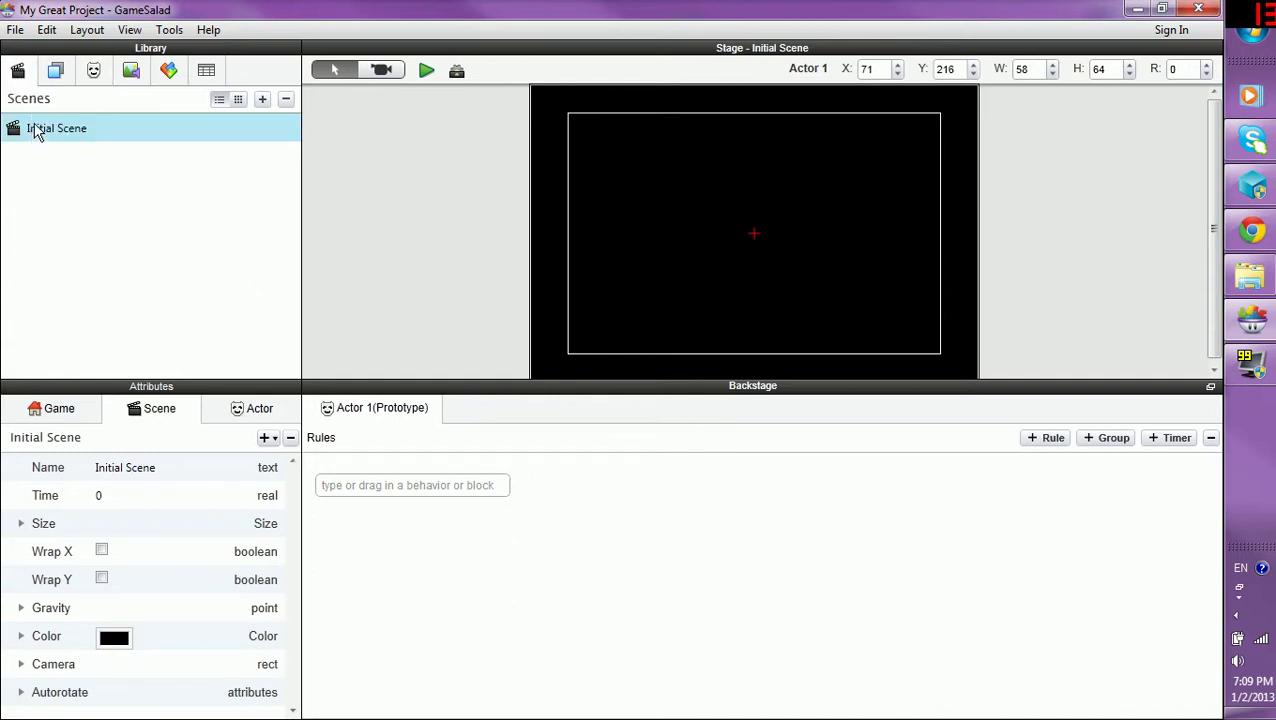
click(60, 72)
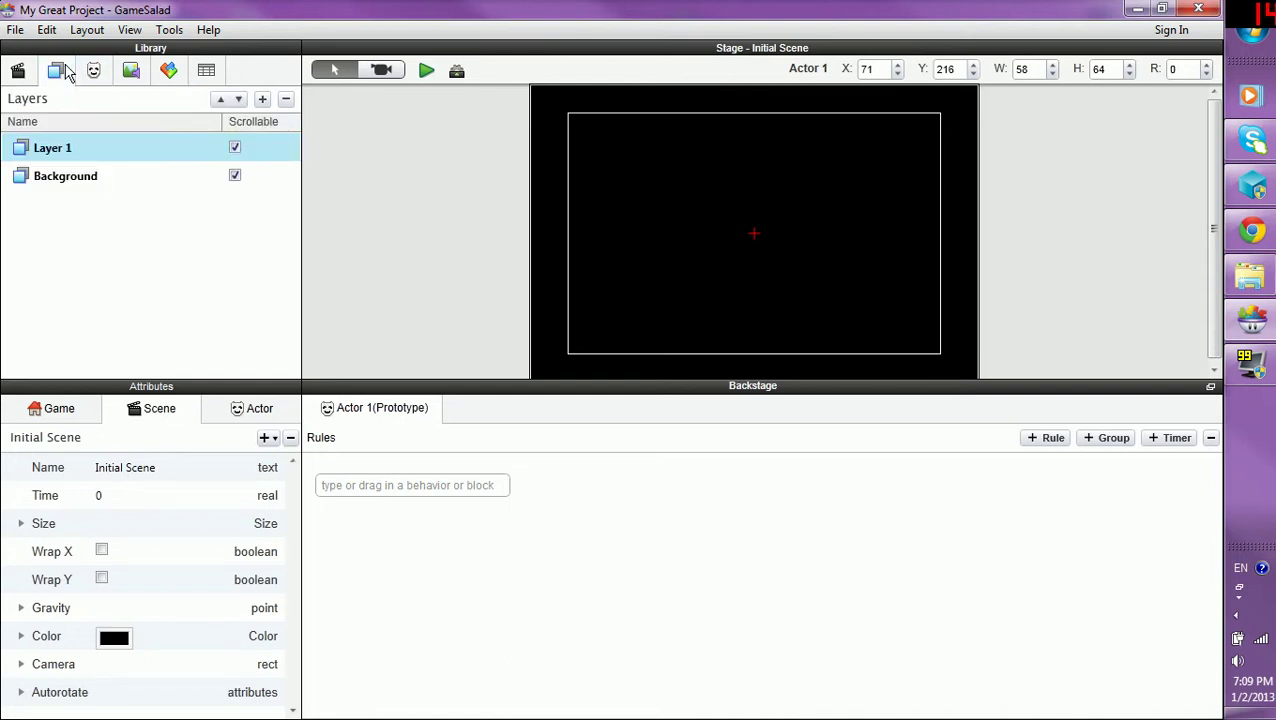
click(93, 71)
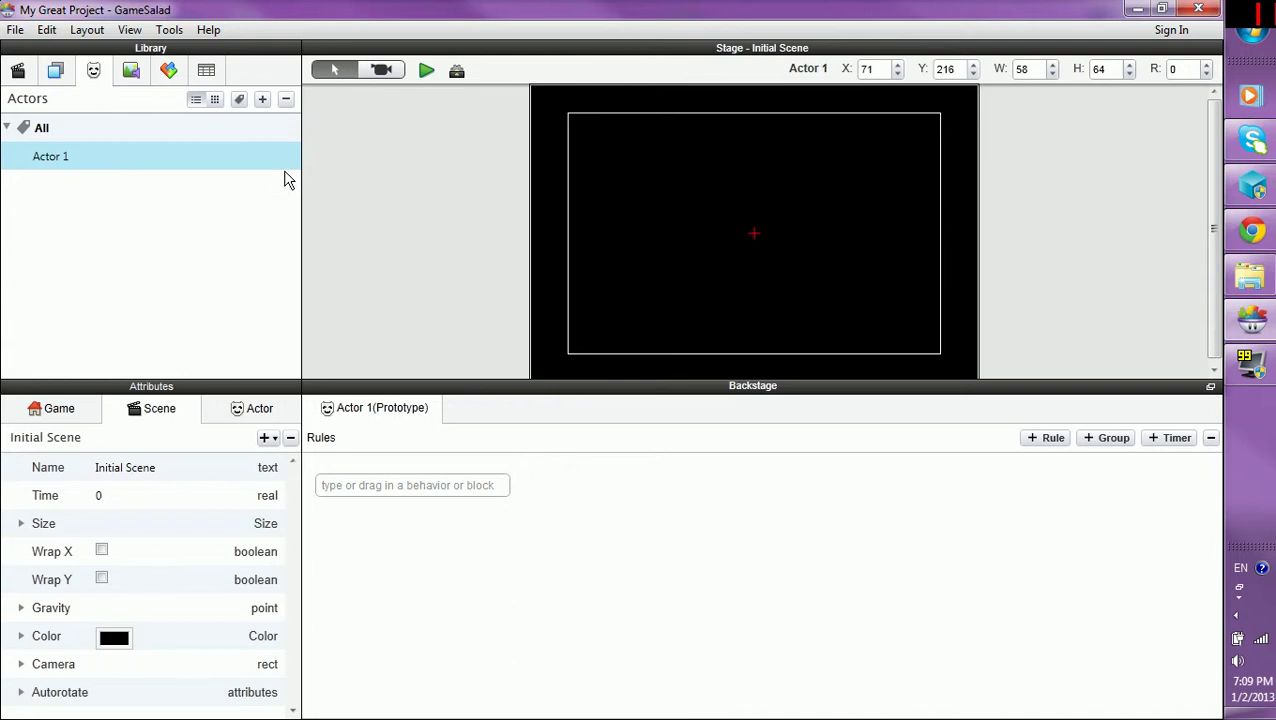
Place Actor 1 in the stage's upper left, resized to about 101 by 92 and kept level.
drag(56, 157, 647, 180)
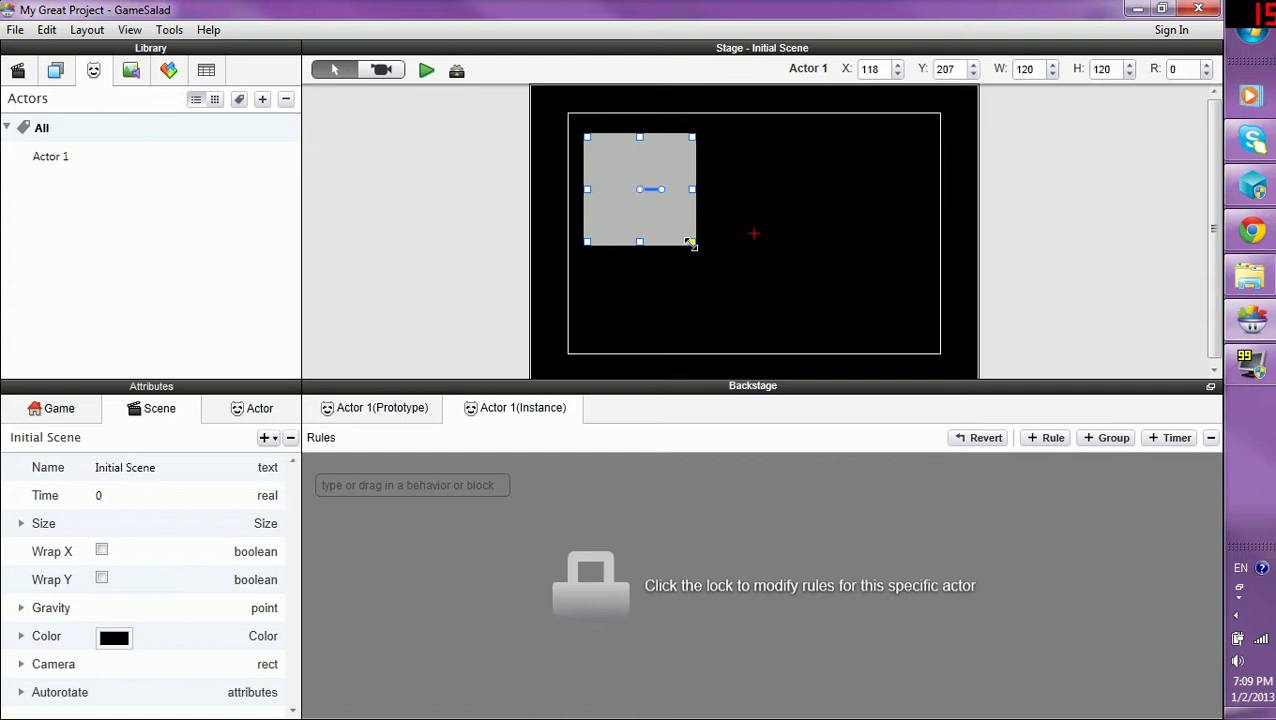
drag(693, 242, 678, 218)
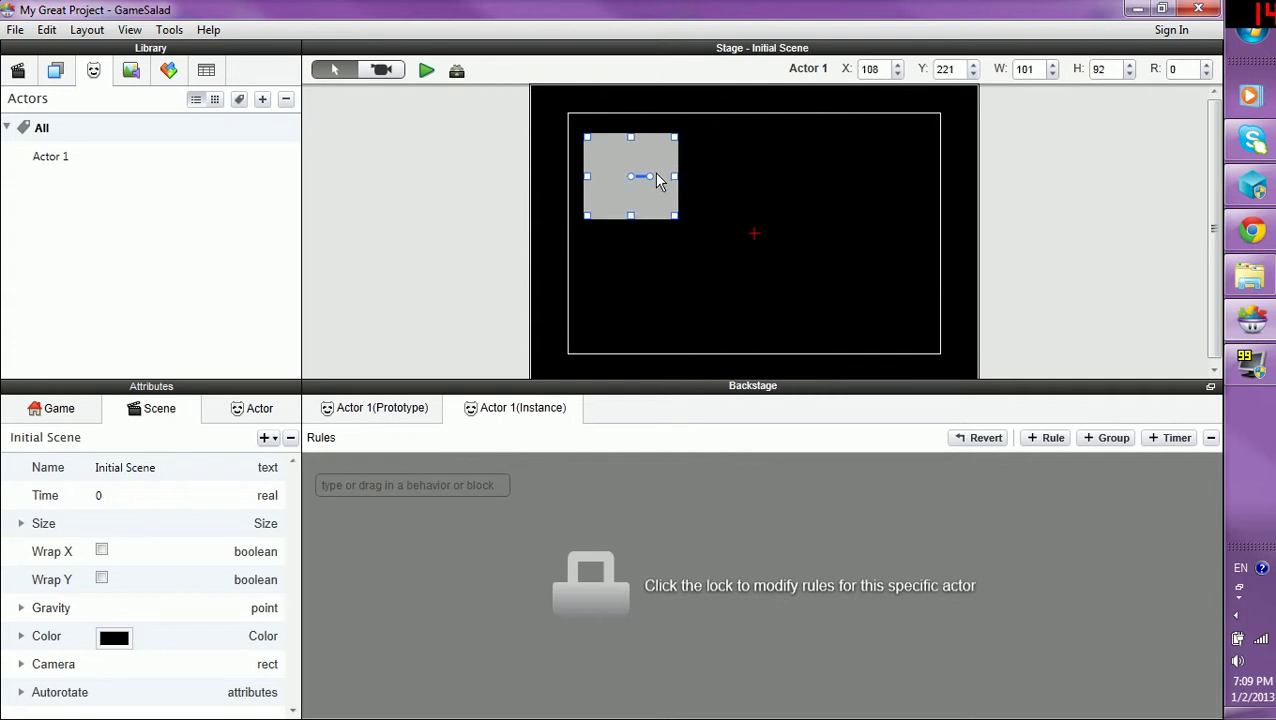
drag(648, 175, 676, 176)
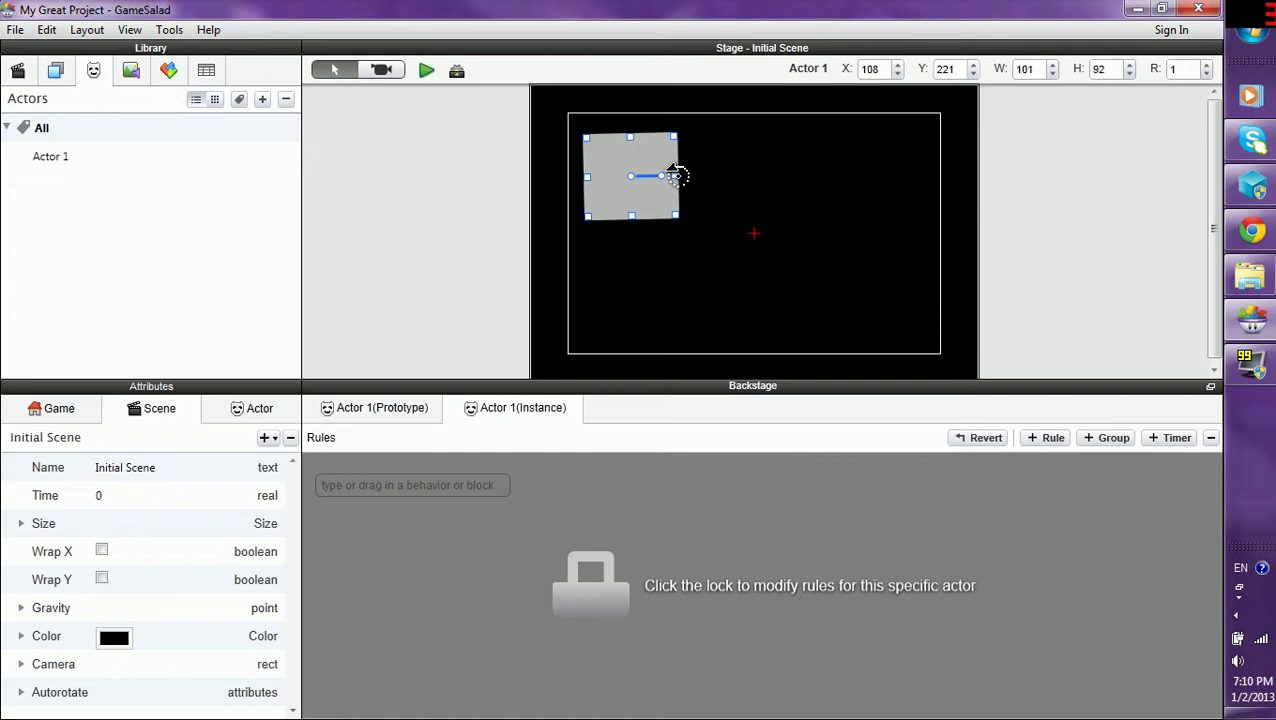
drag(677, 176, 678, 174)
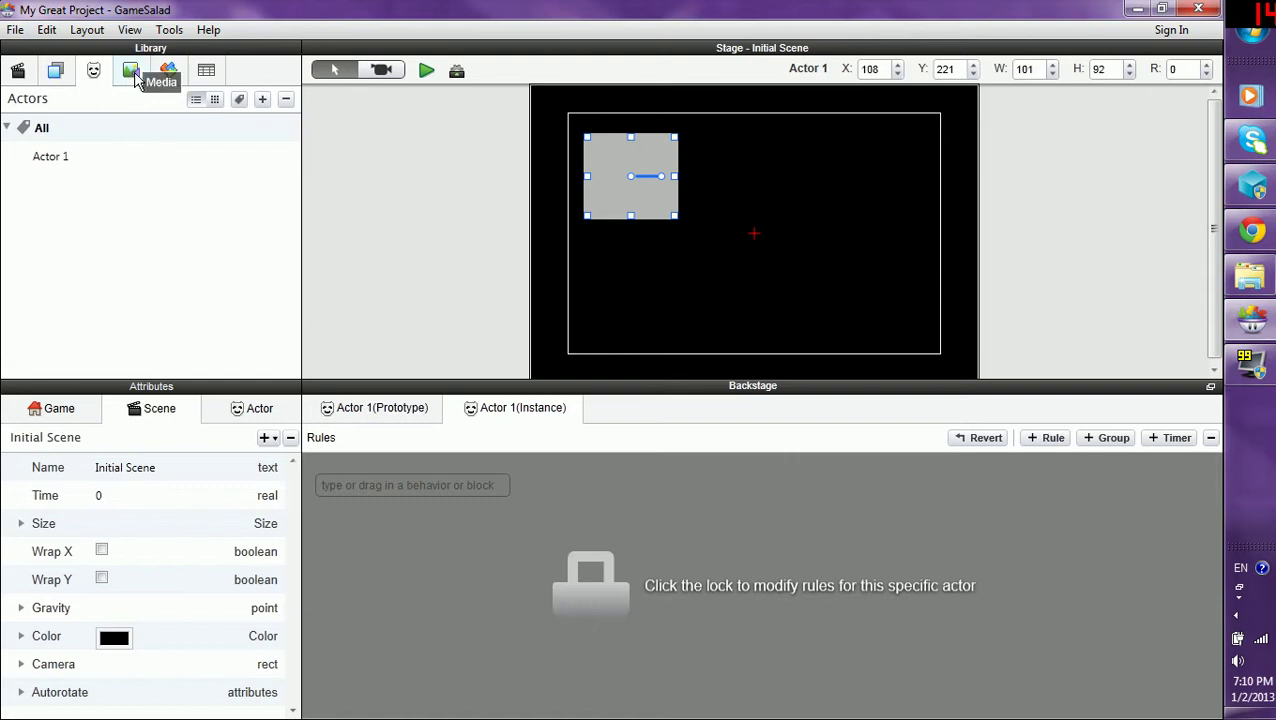
click(68, 160)
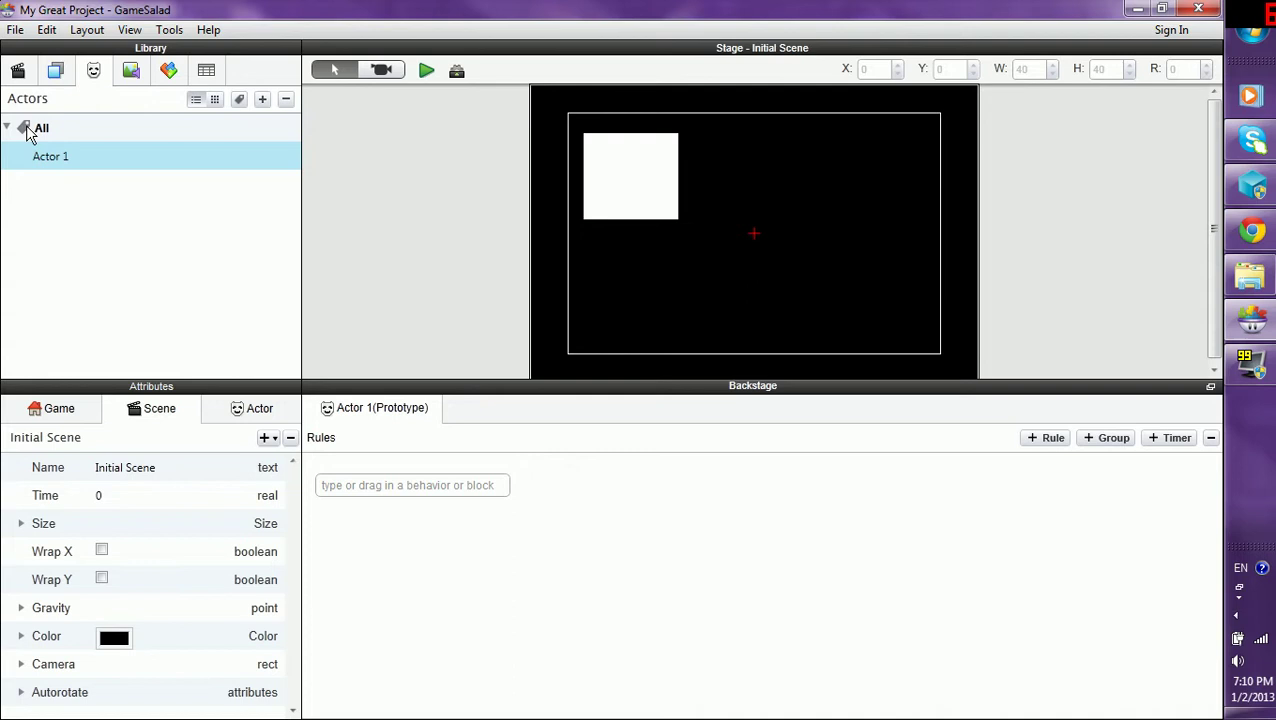
Add a New Tag to the Actors list and select it.
click(240, 101)
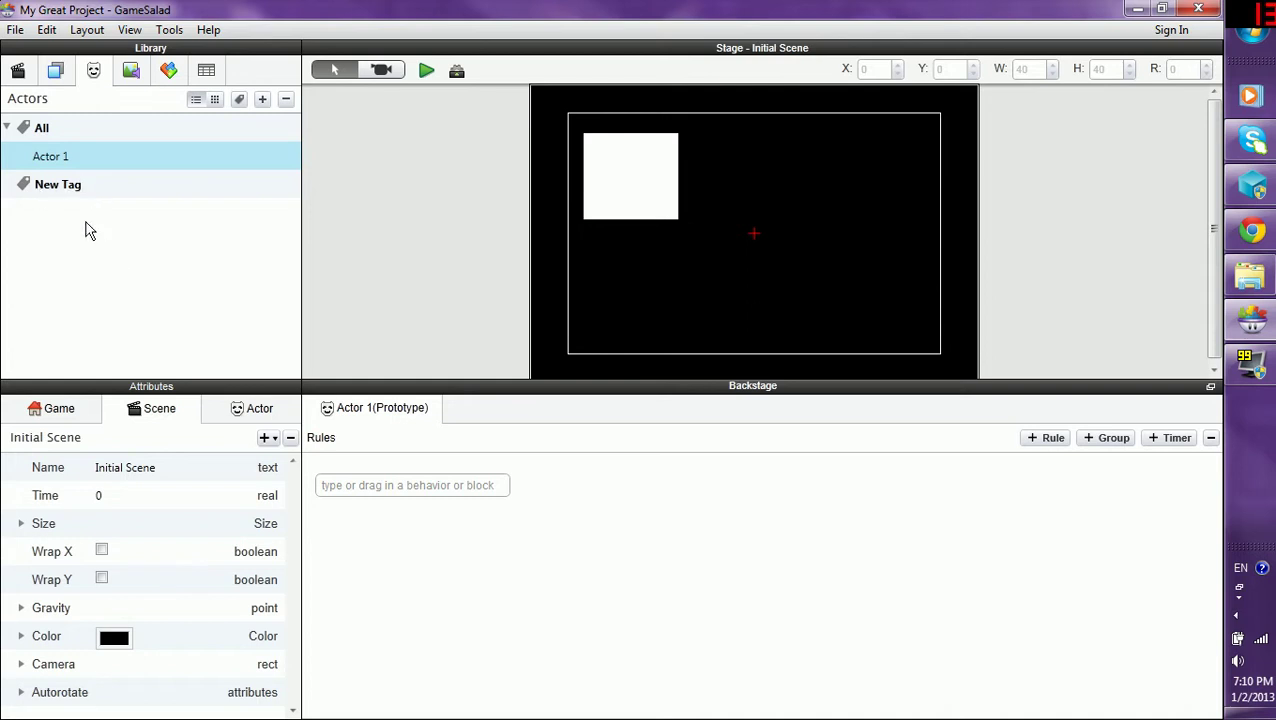
click(69, 192)
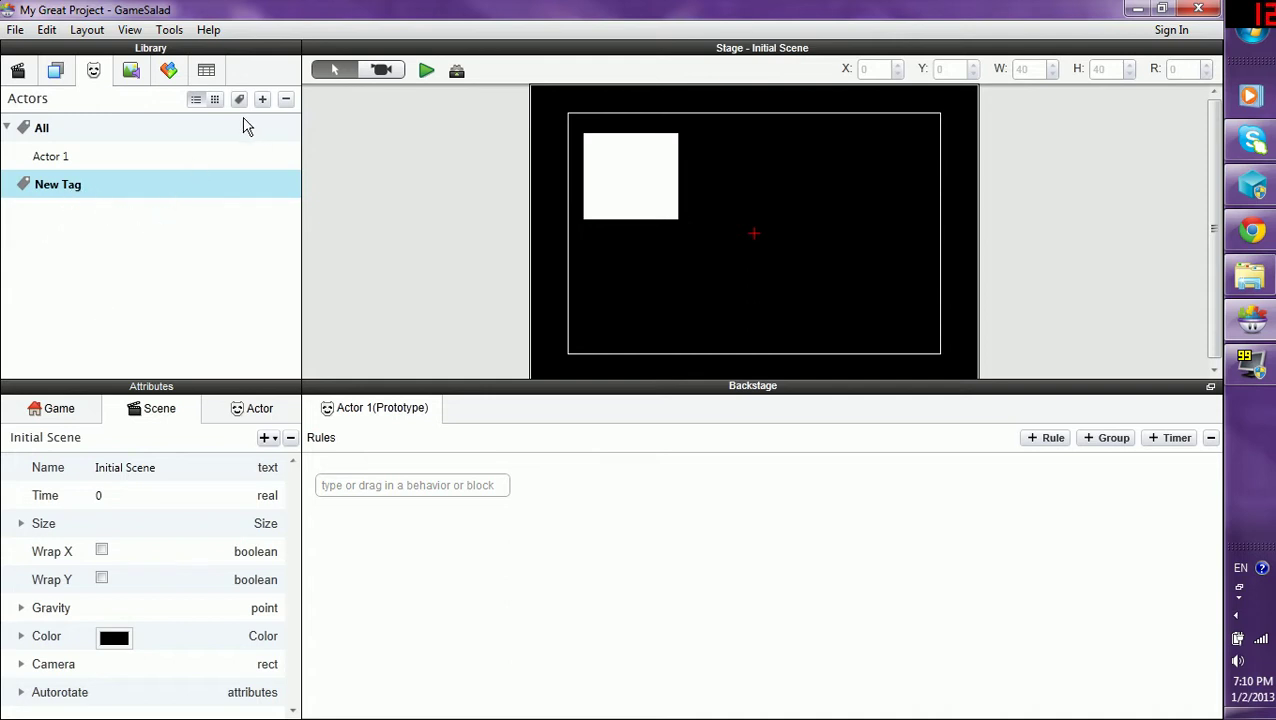
Import the 40x40 car-grey image into the Media library.
click(132, 74)
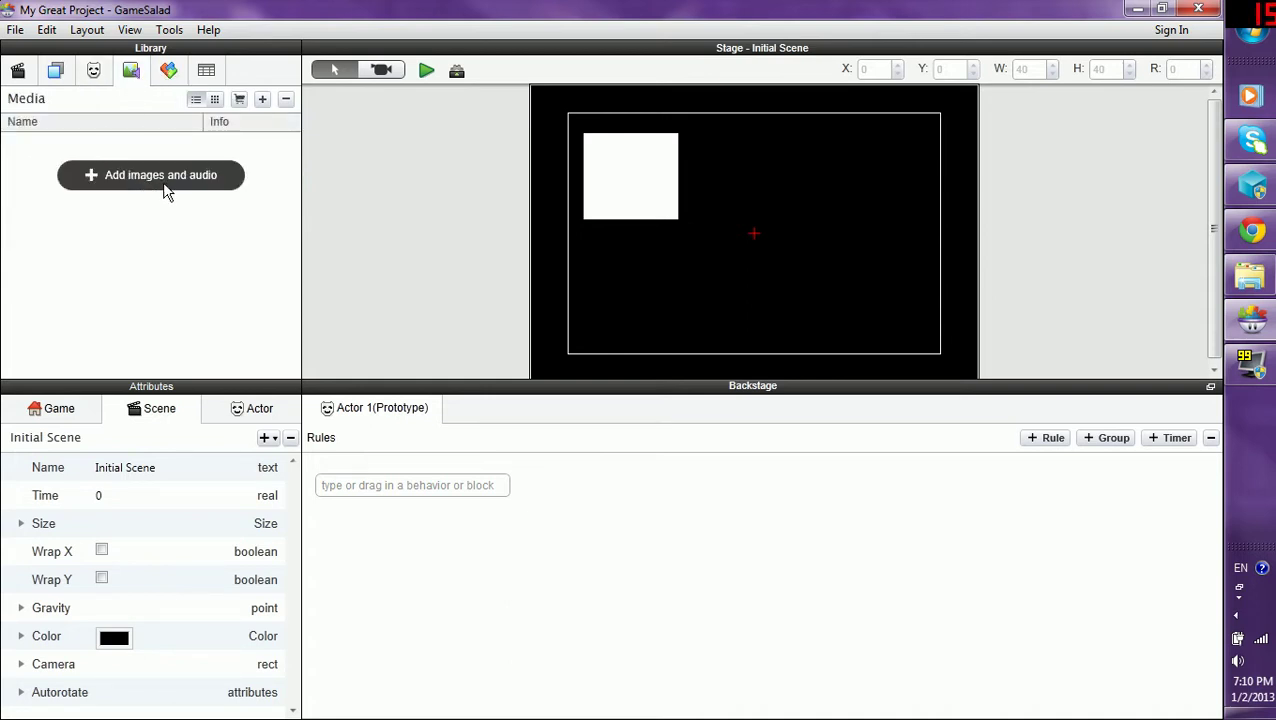
click(264, 104)
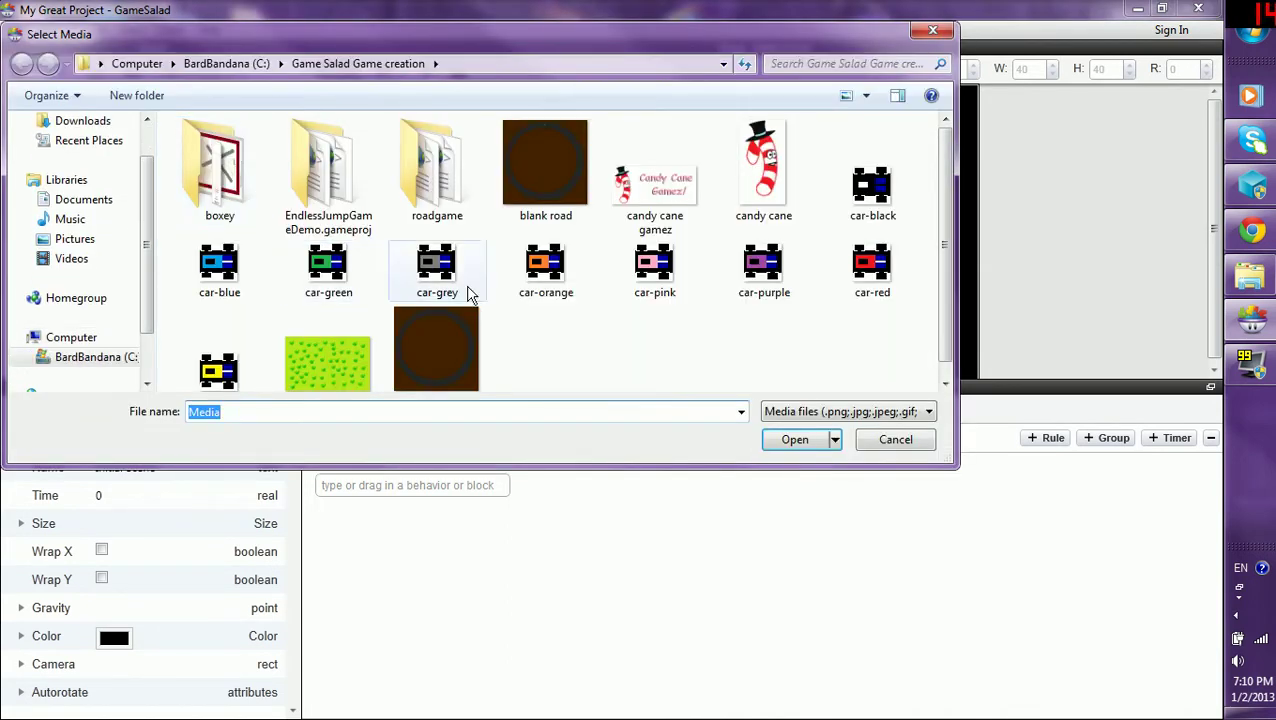
click(440, 270)
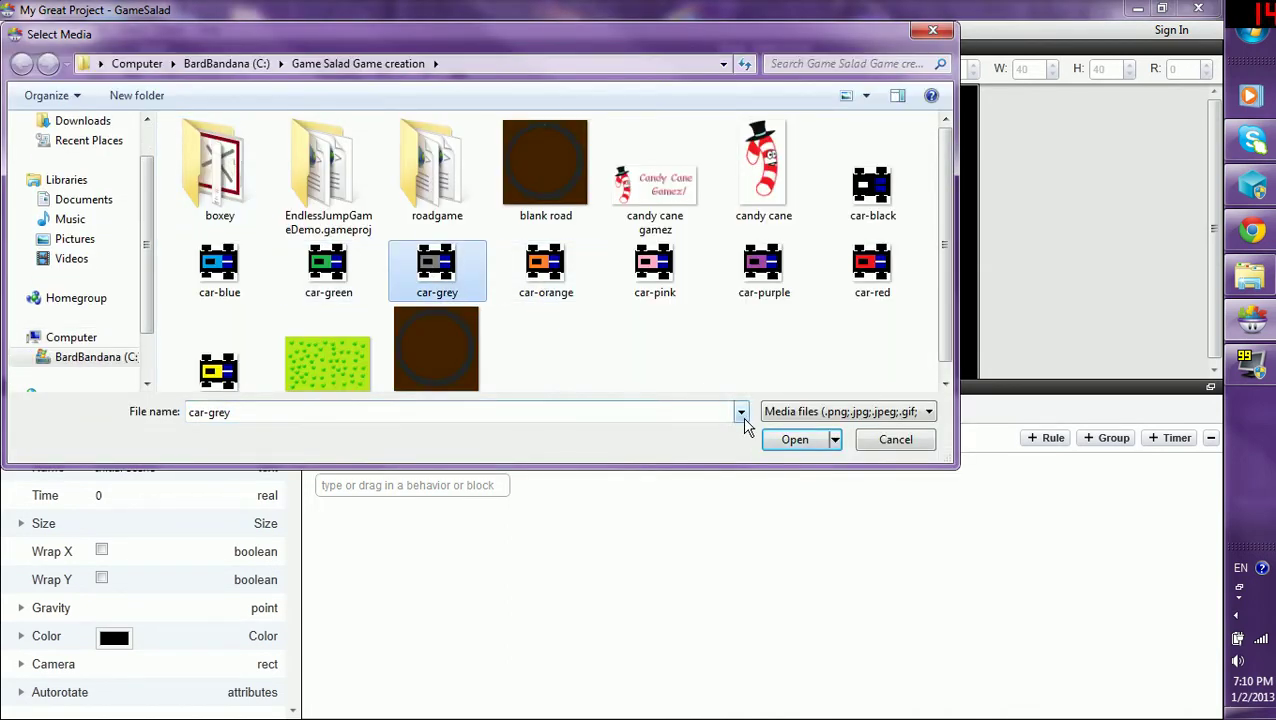
click(794, 439)
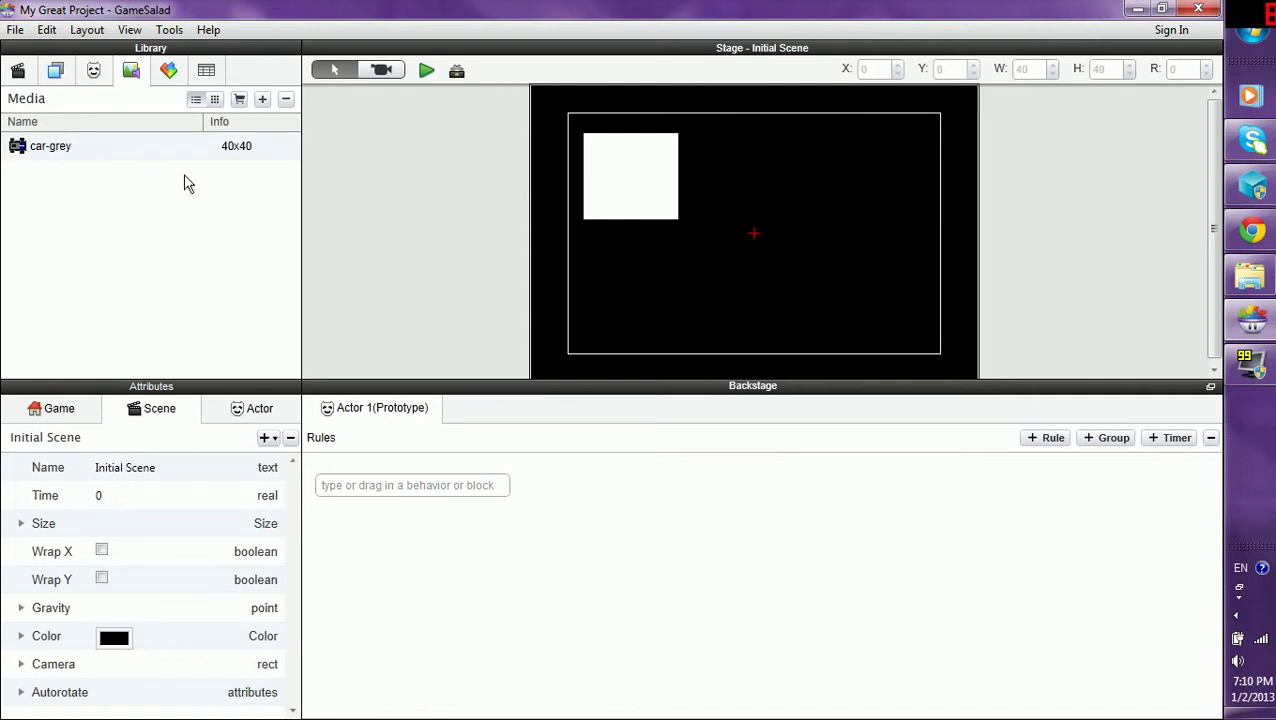
Give Actor 1 the car-grey image through its image well in the attributes.
drag(55, 157, 665, 285)
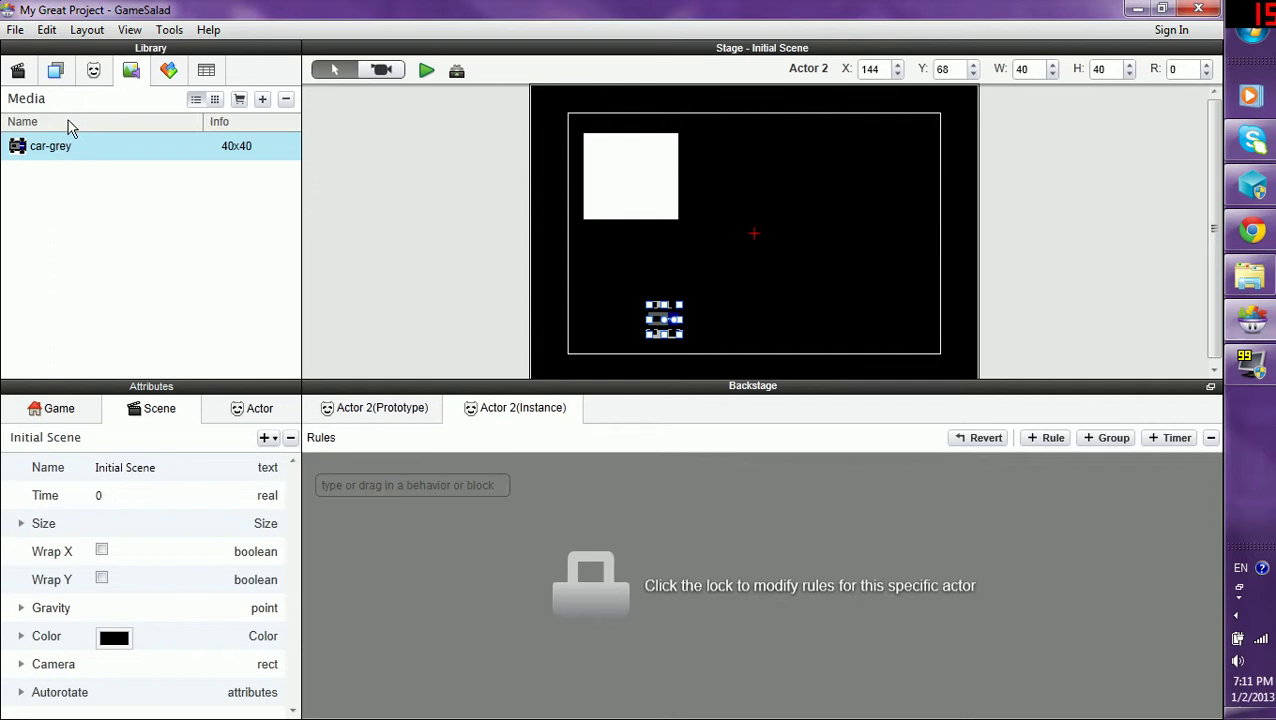
click(93, 70)
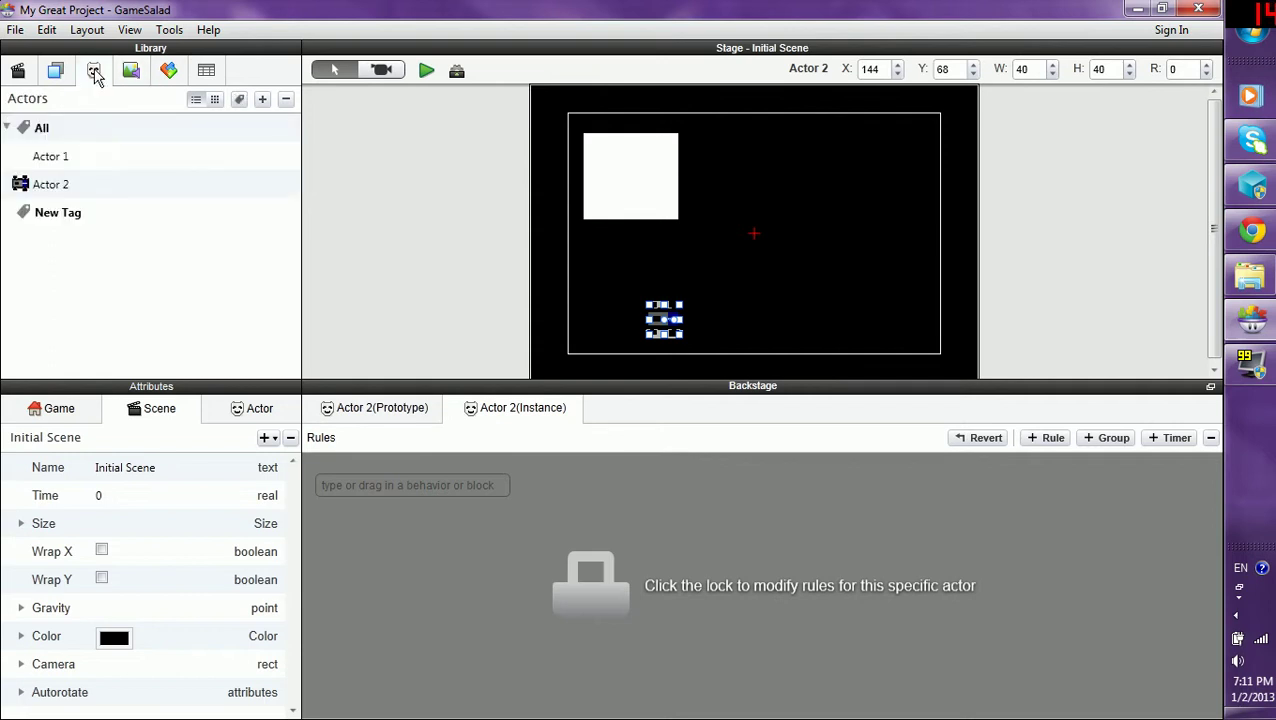
click(57, 162)
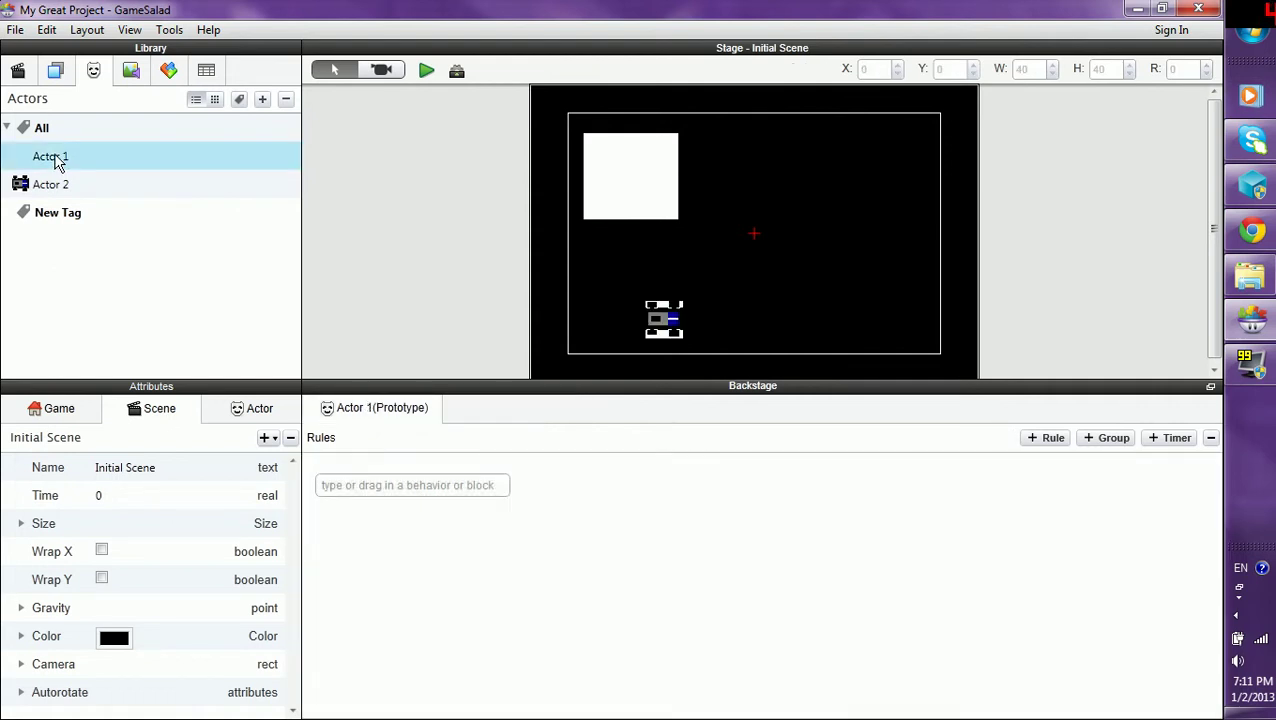
click(231, 417)
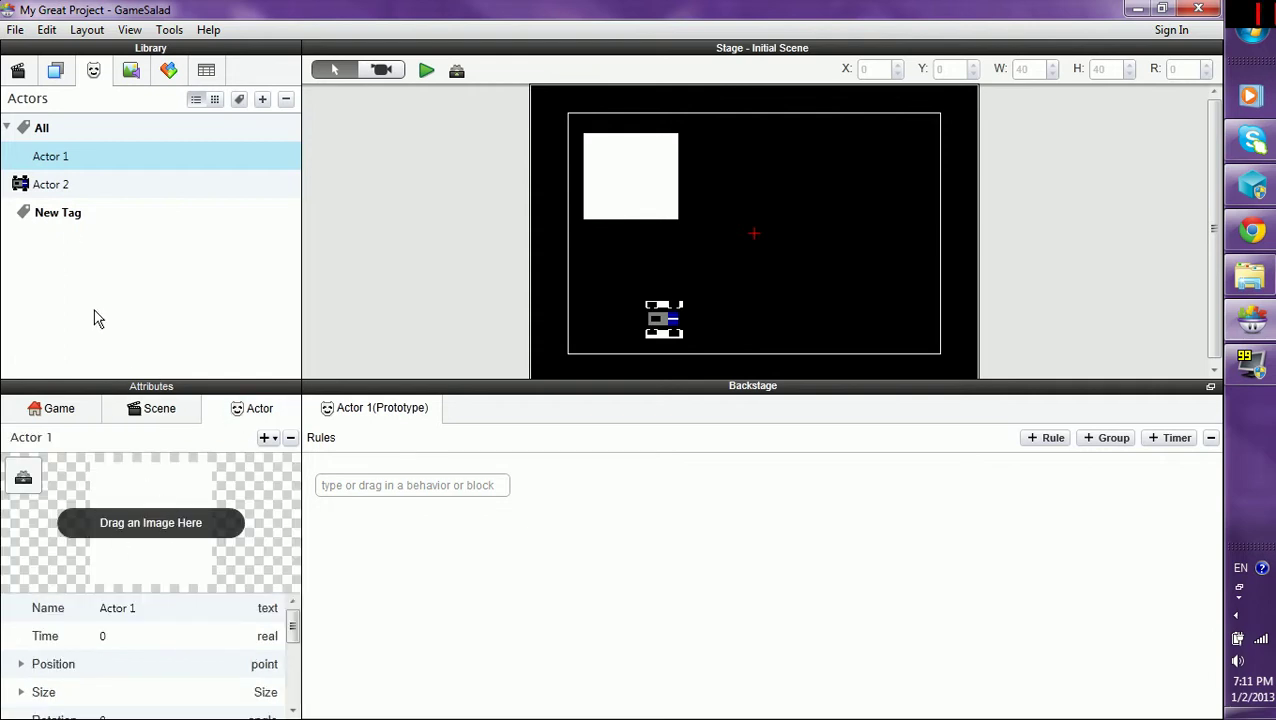
click(133, 76)
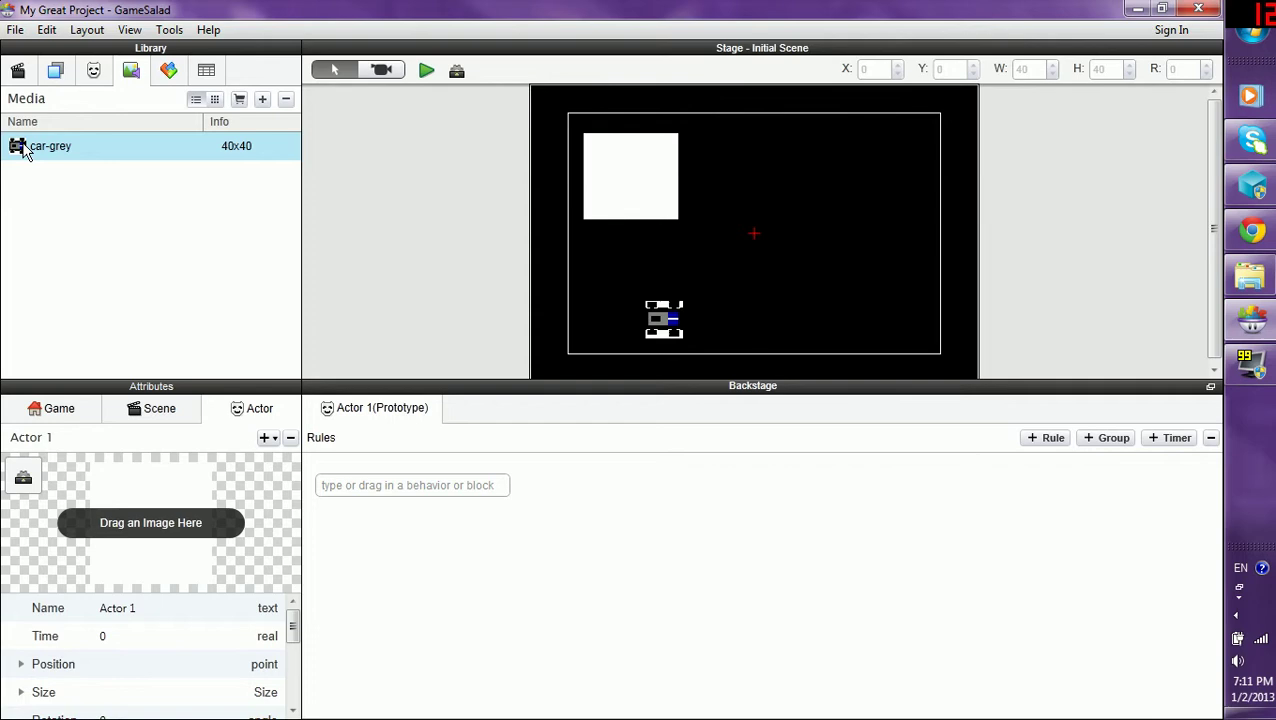
drag(24, 150, 137, 510)
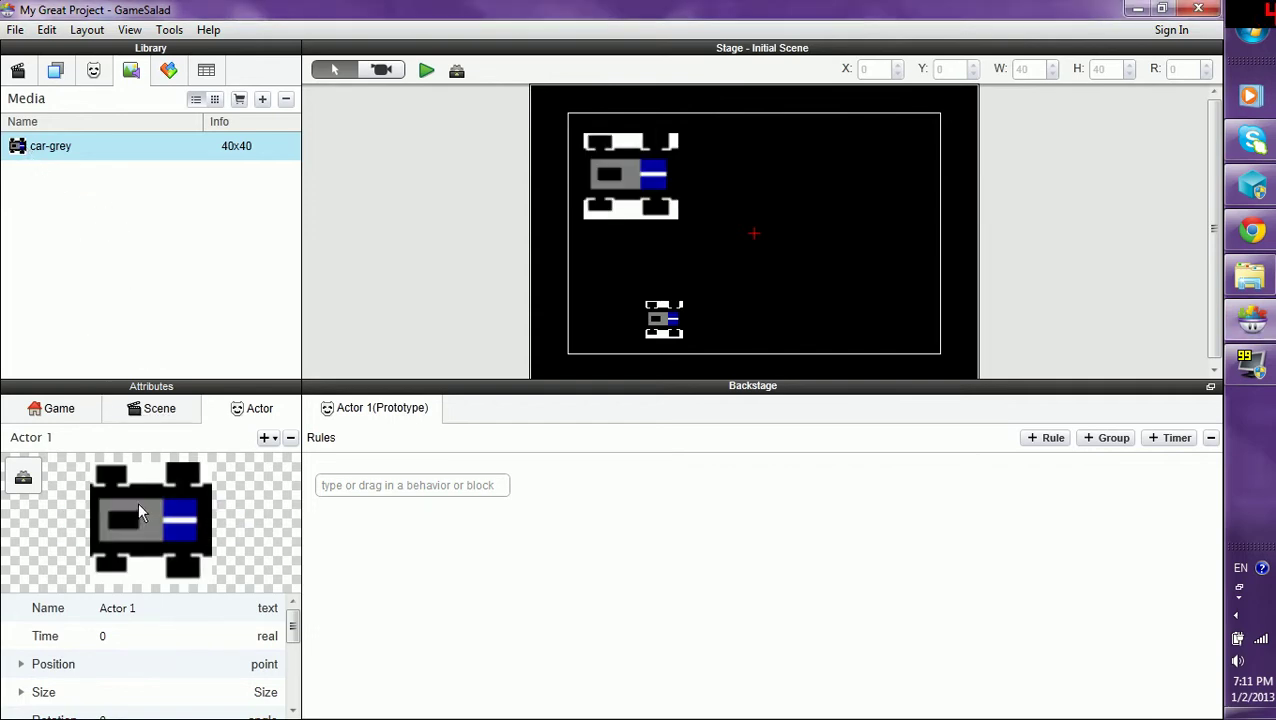
Delete the extra Actor 2 from the Actors list.
click(94, 72)
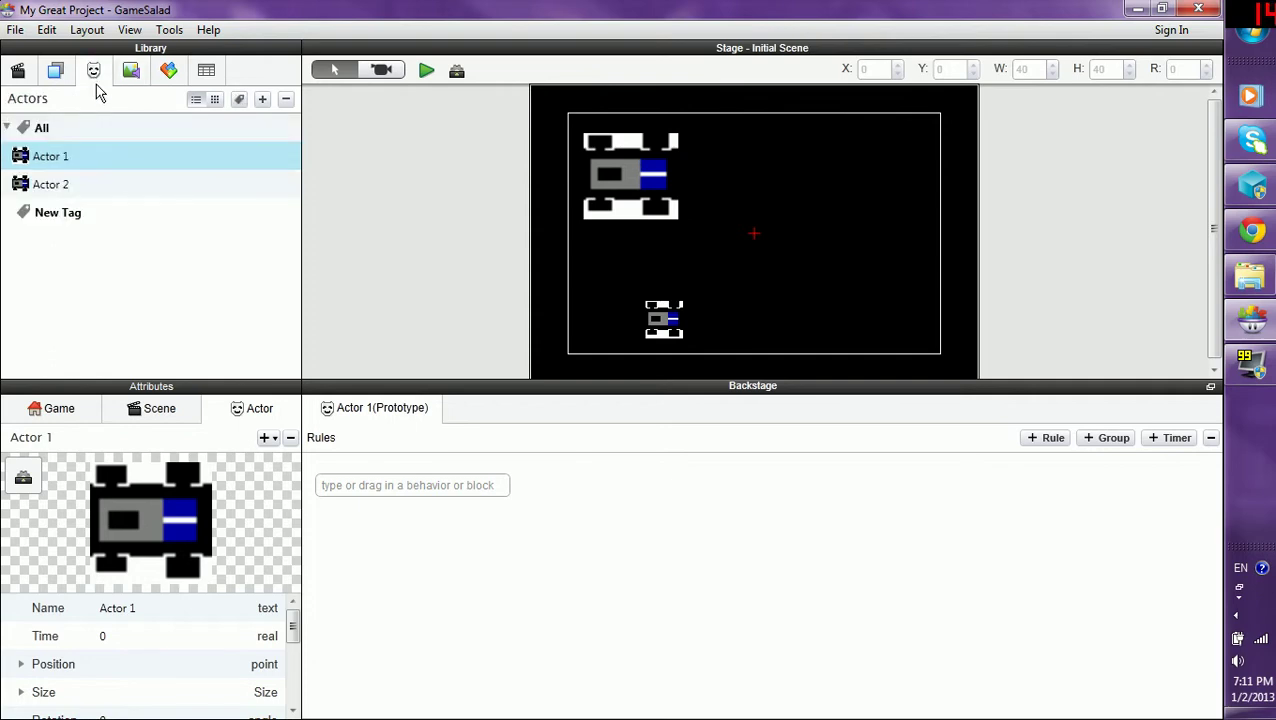
click(89, 186)
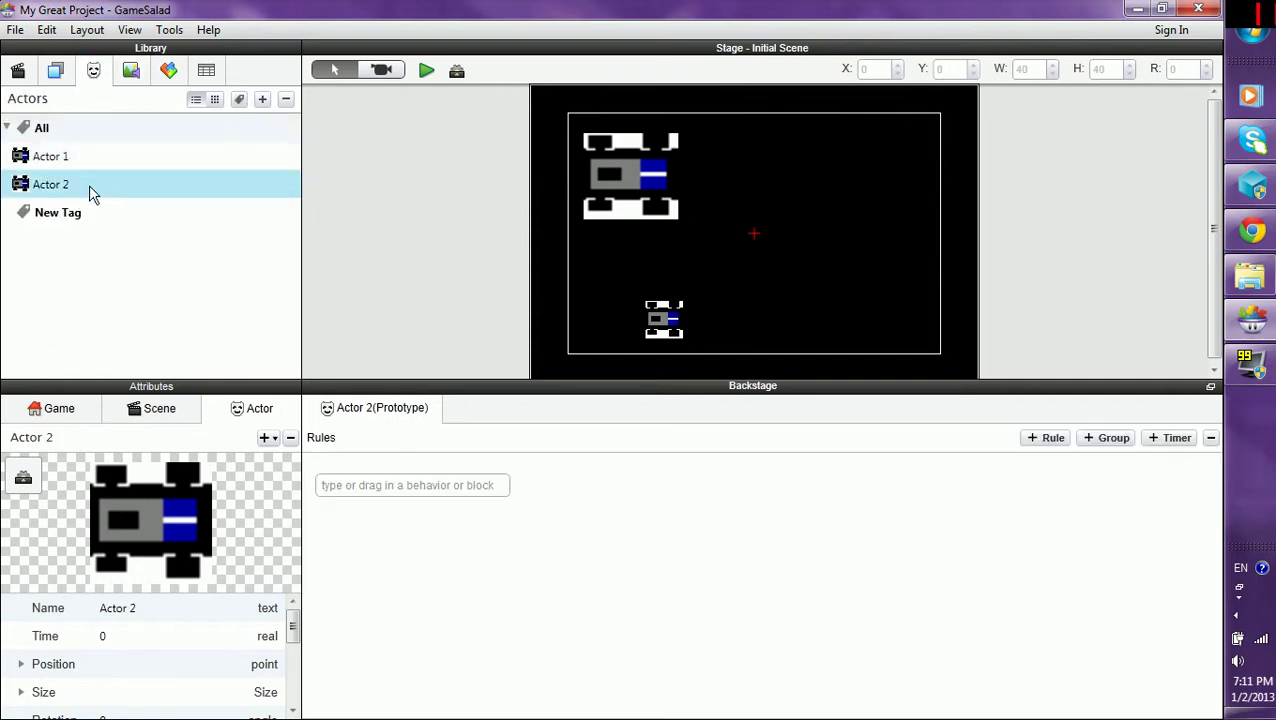
click(285, 101)
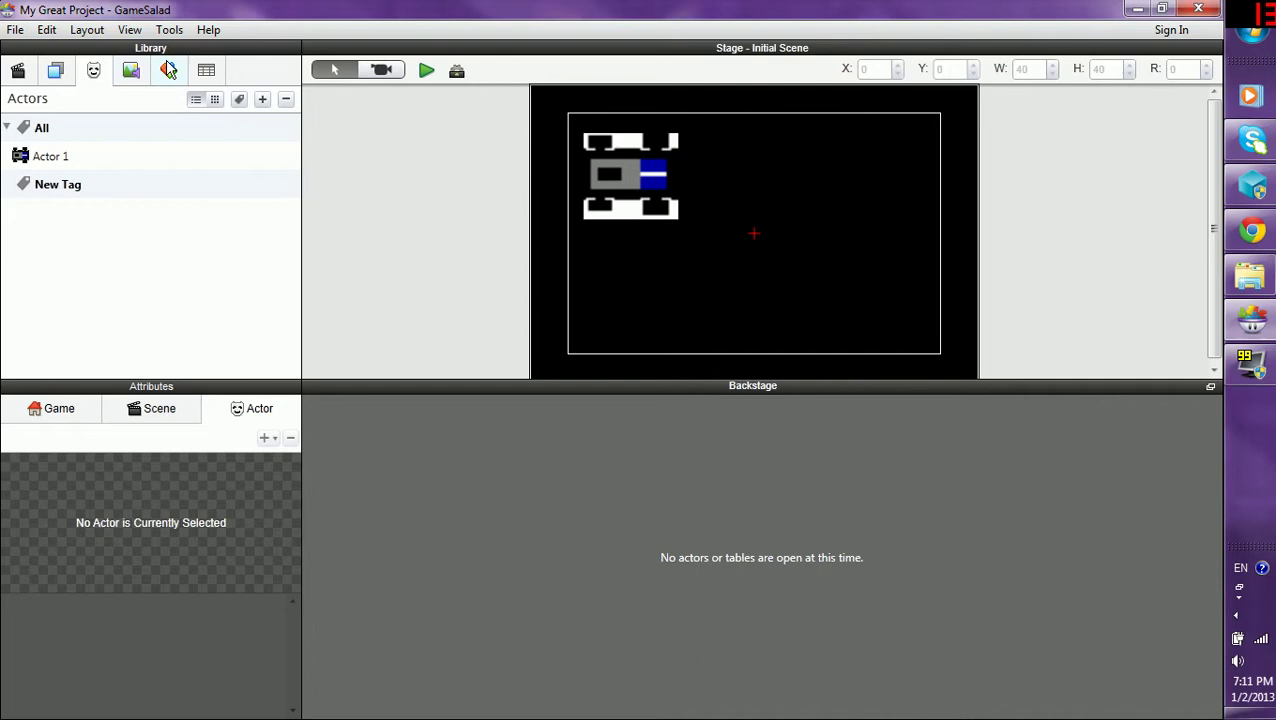
Show the Behaviors list with the Group, Rule and Timer blocks.
click(134, 72)
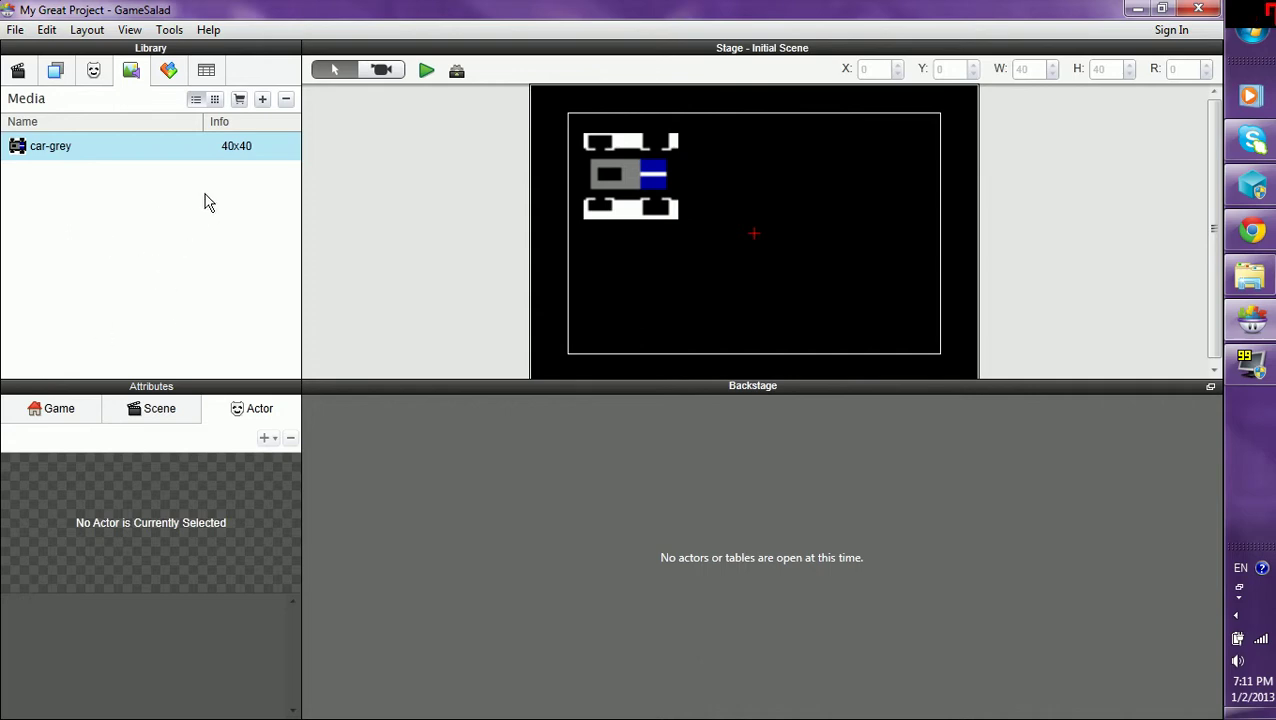
click(169, 71)
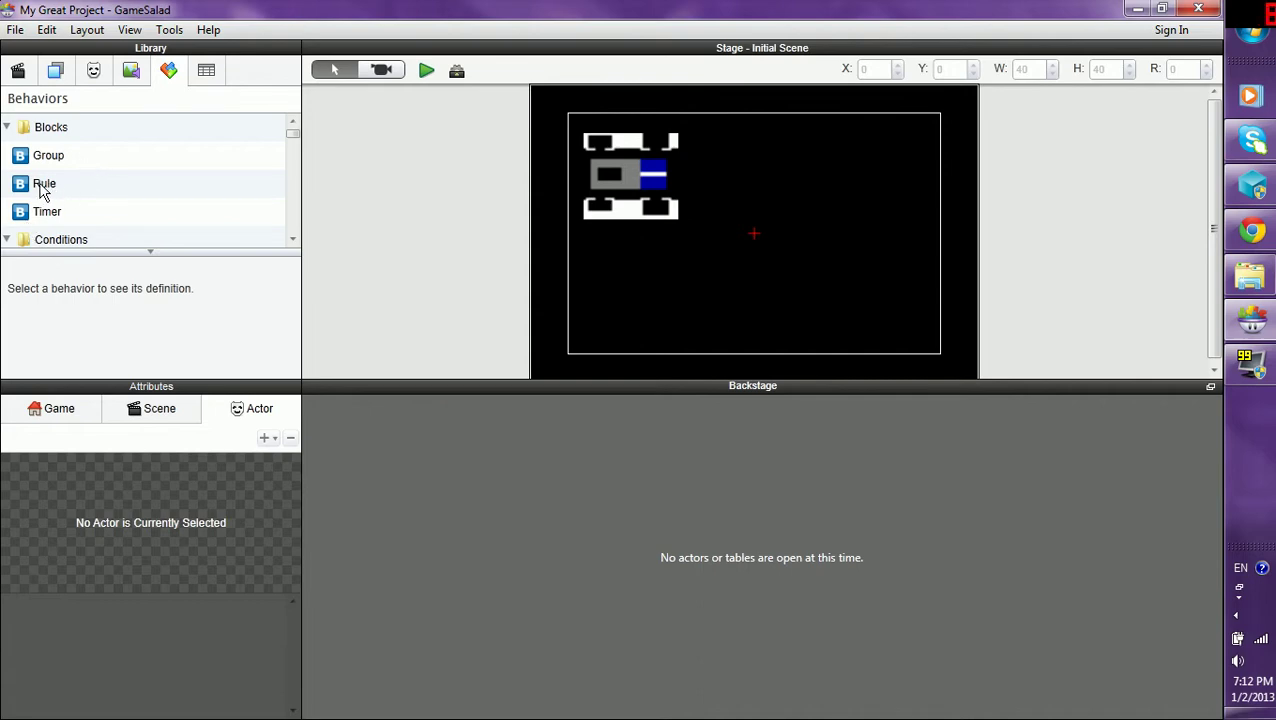
Add a Rule to Actor 1's prototype, triggering when Any condition is happening.
click(101, 72)
double_click(50, 160)
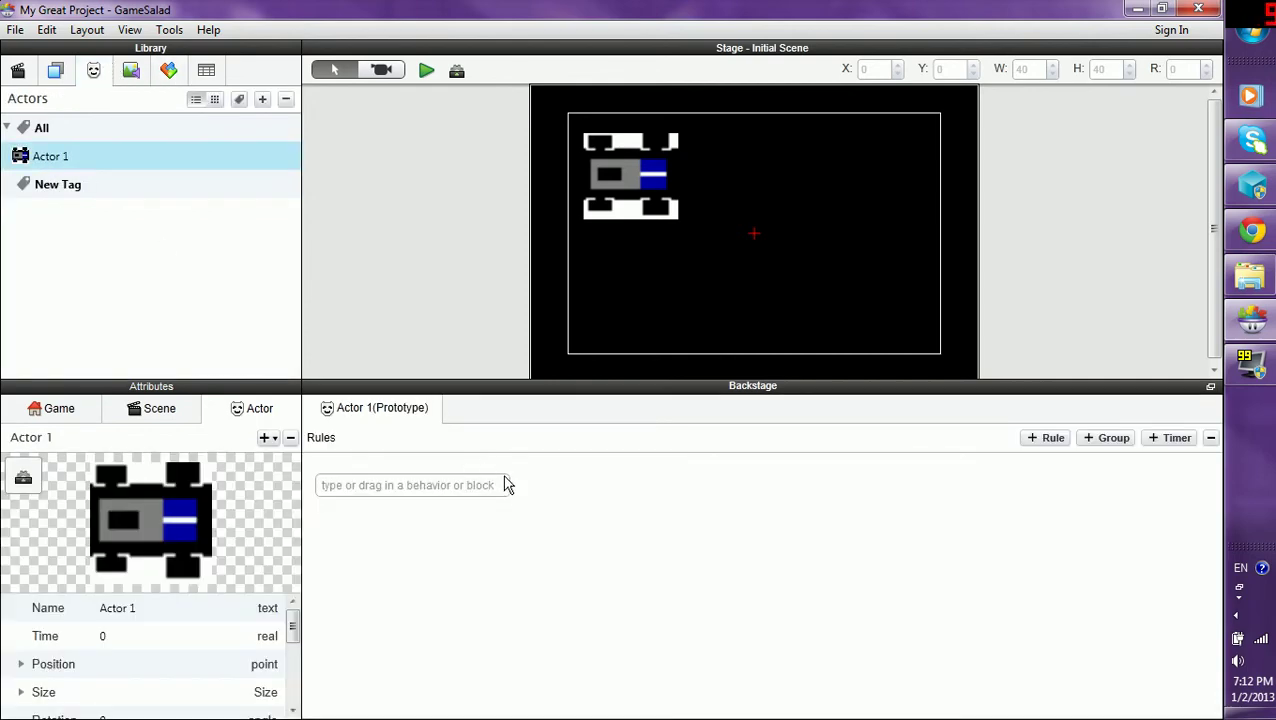
click(167, 72)
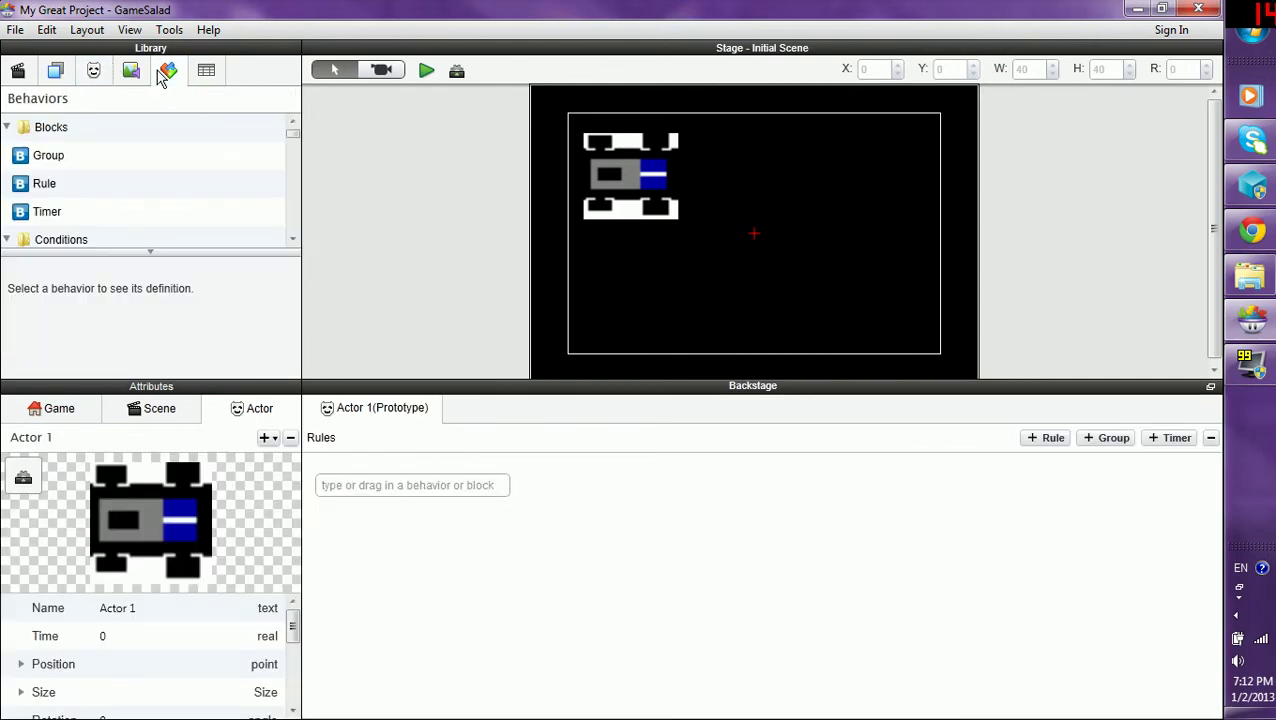
drag(24, 190, 595, 515)
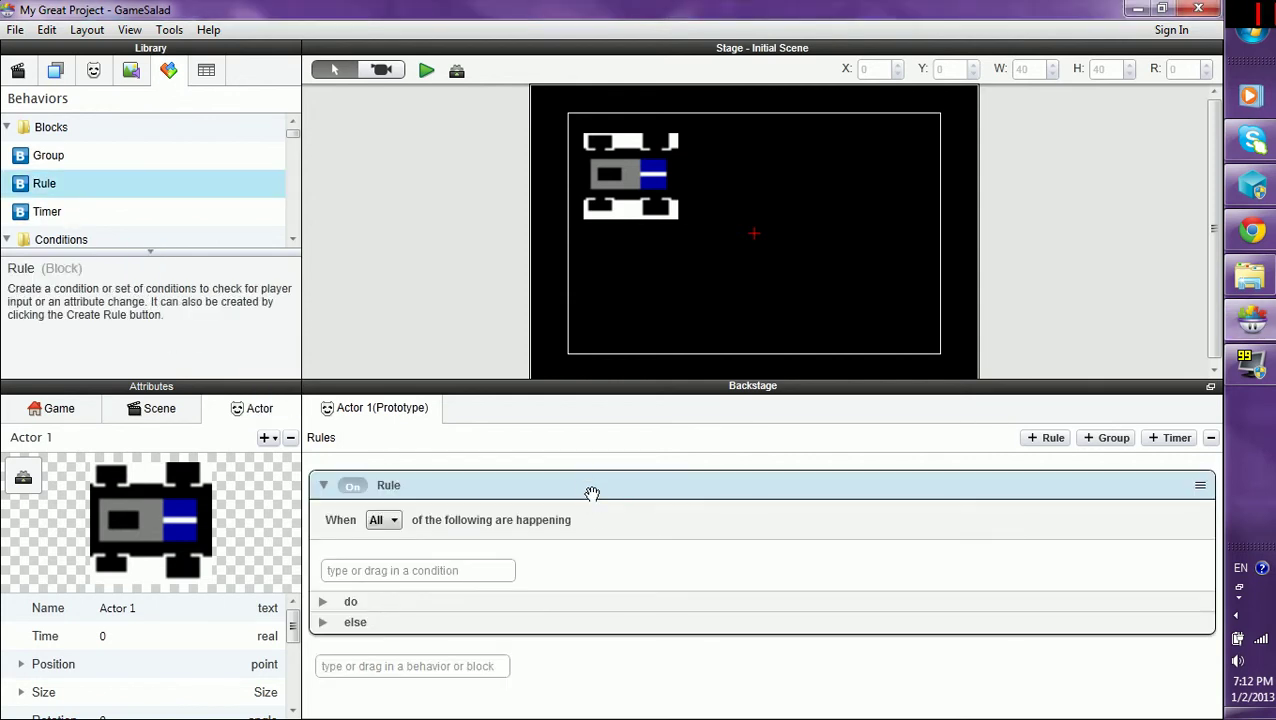
click(392, 524)
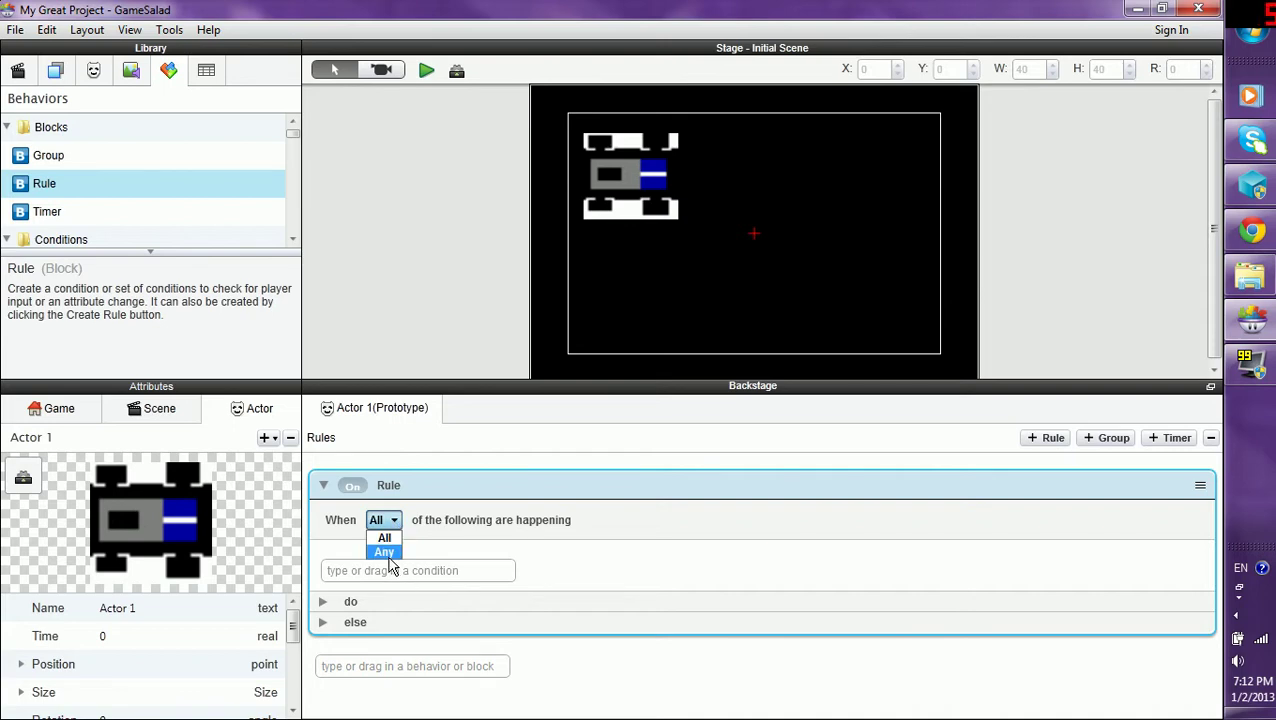
click(384, 552)
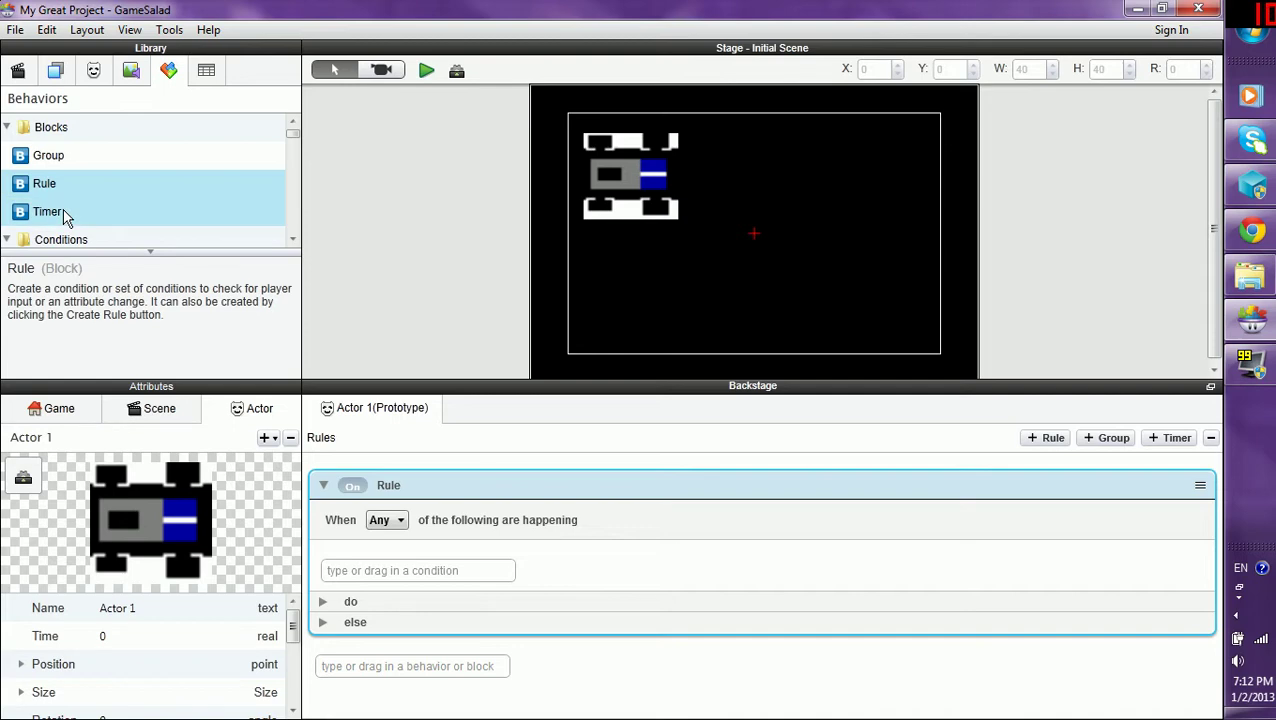
drag(65, 213, 560, 664)
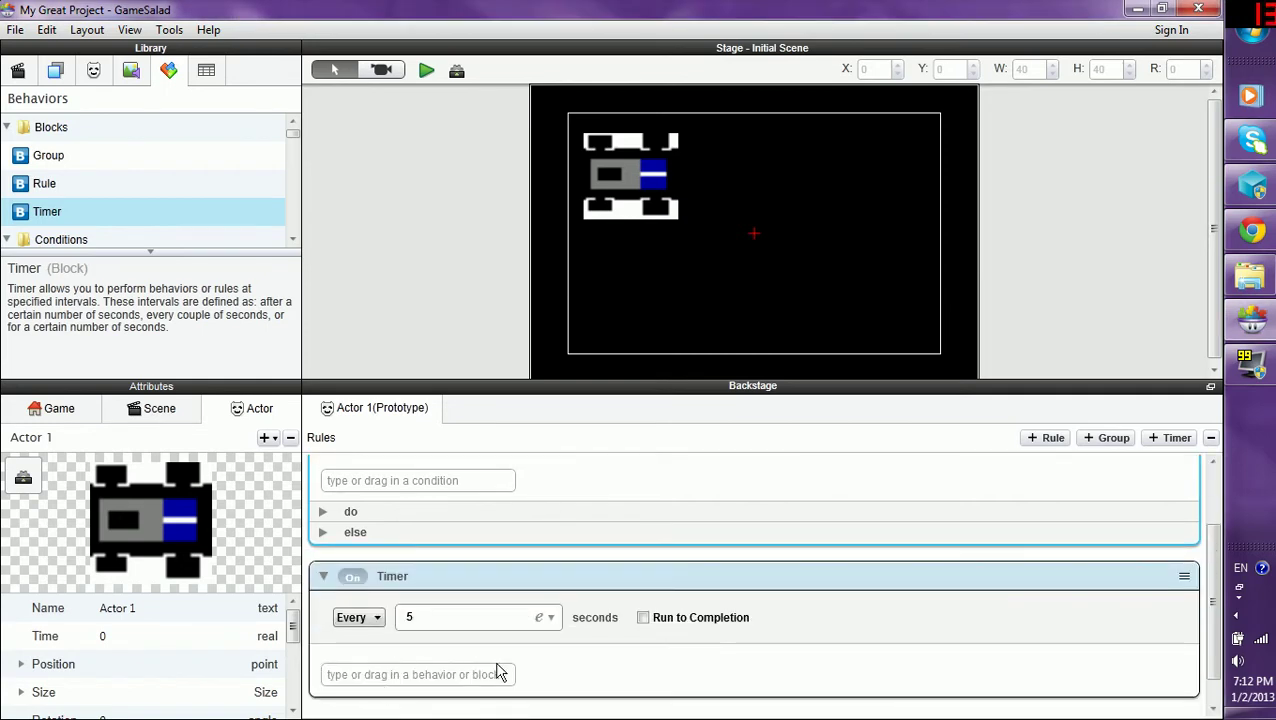
click(376, 617)
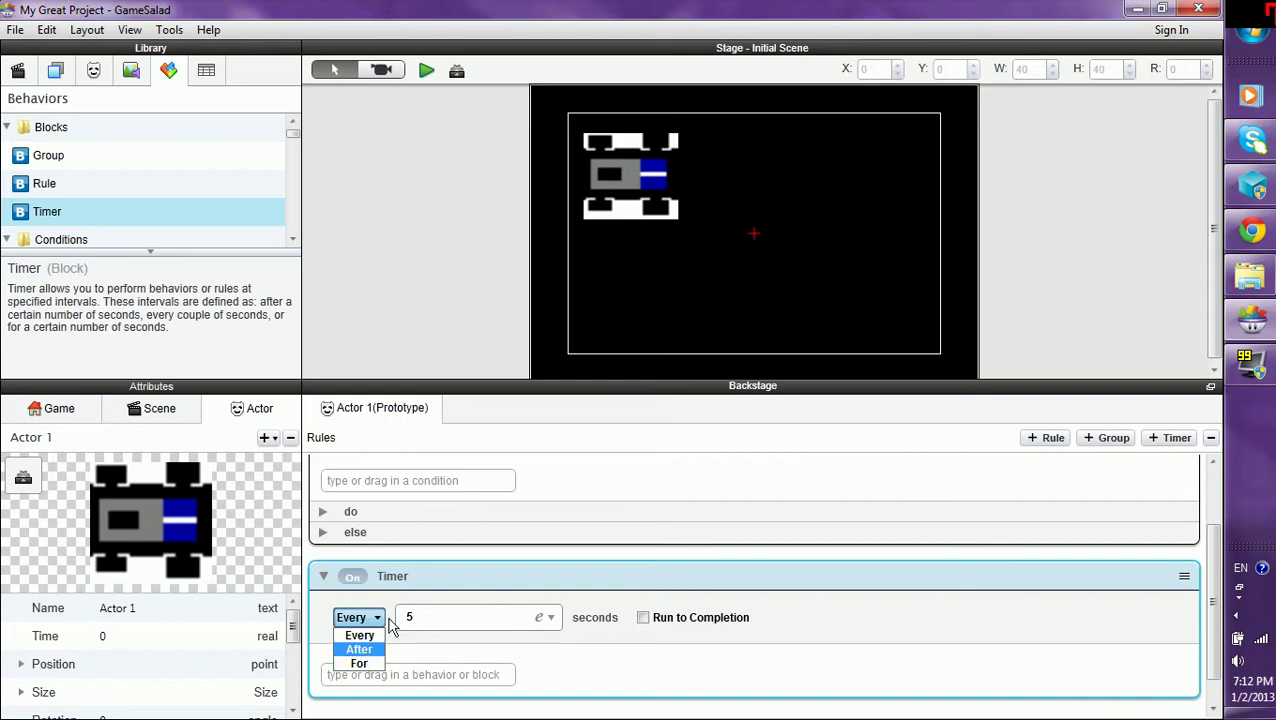
click(432, 566)
drag(432, 566, 432, 570)
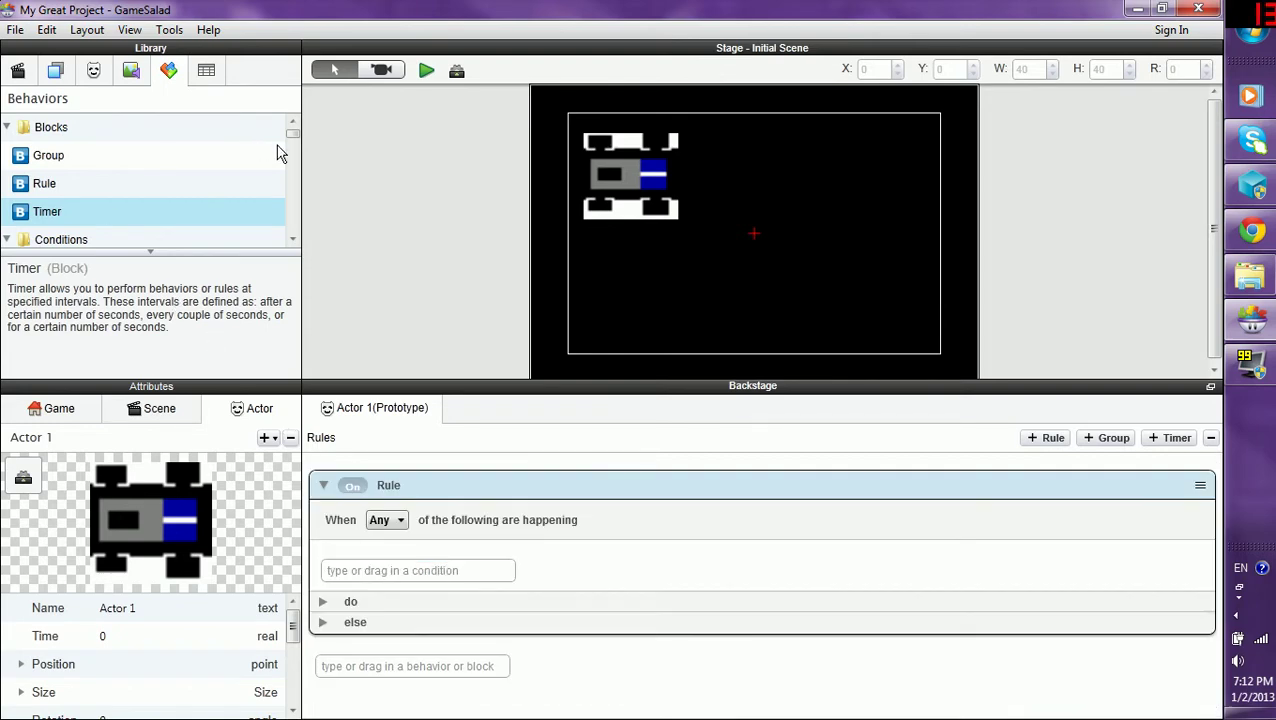
Find the Key condition in Behaviors and drag it into Actor 1's rule.
scroll(291, 140, down, 3)
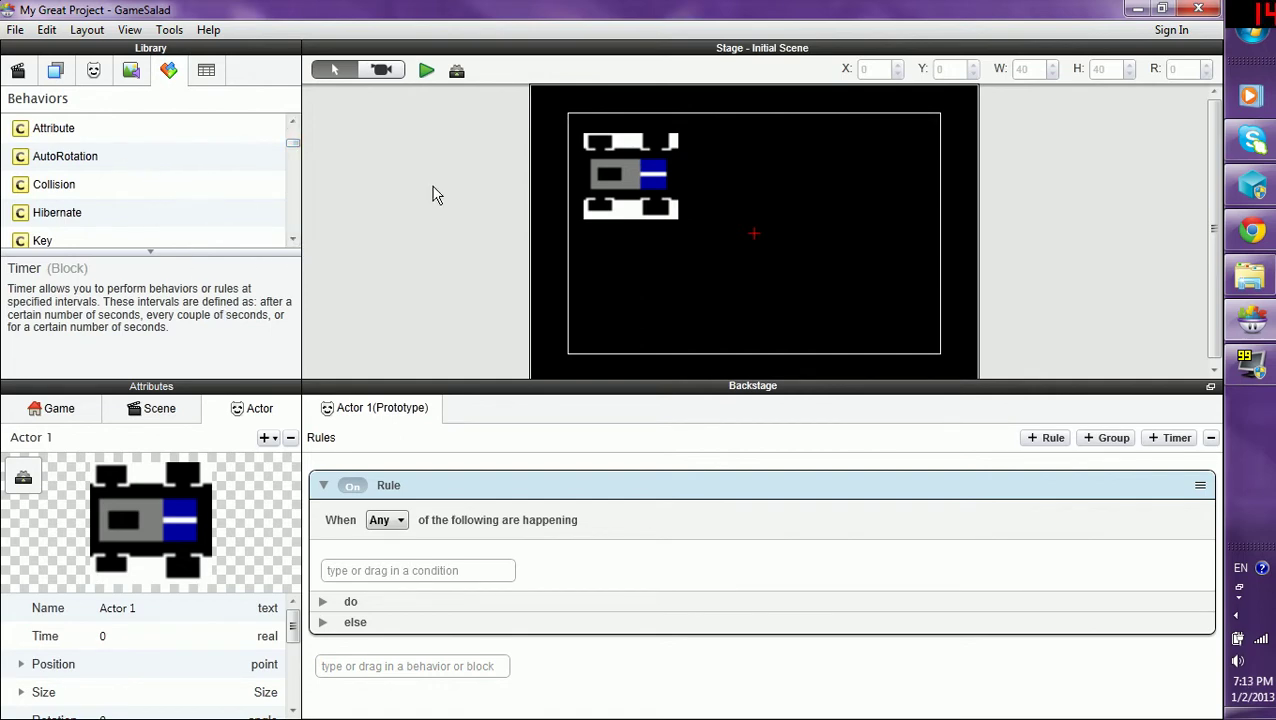
scroll(296, 230, down, 2)
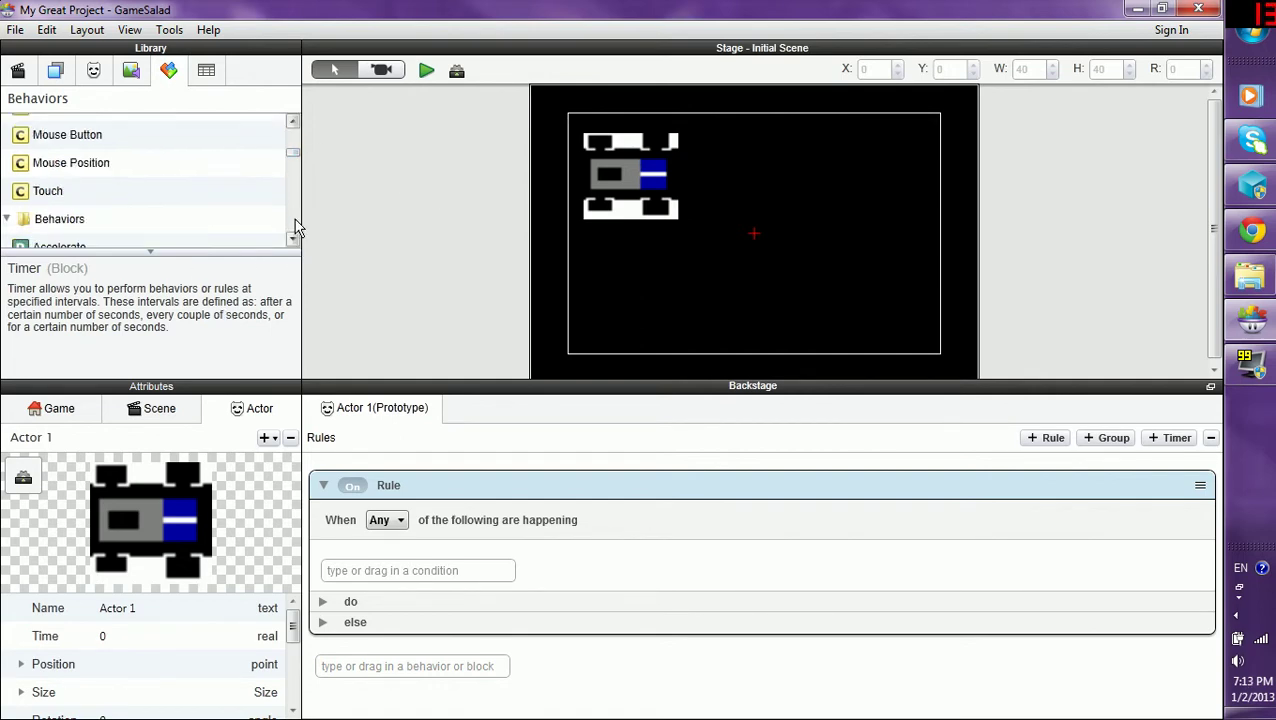
click(292, 121)
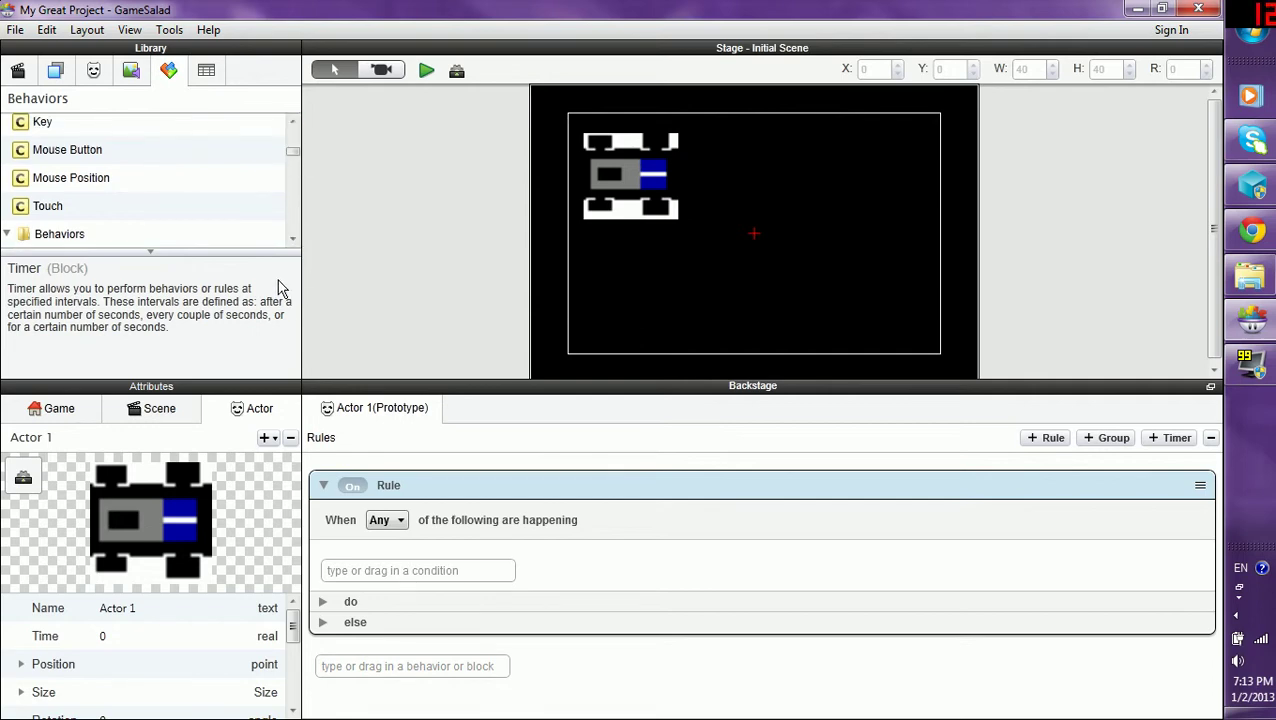
click(52, 126)
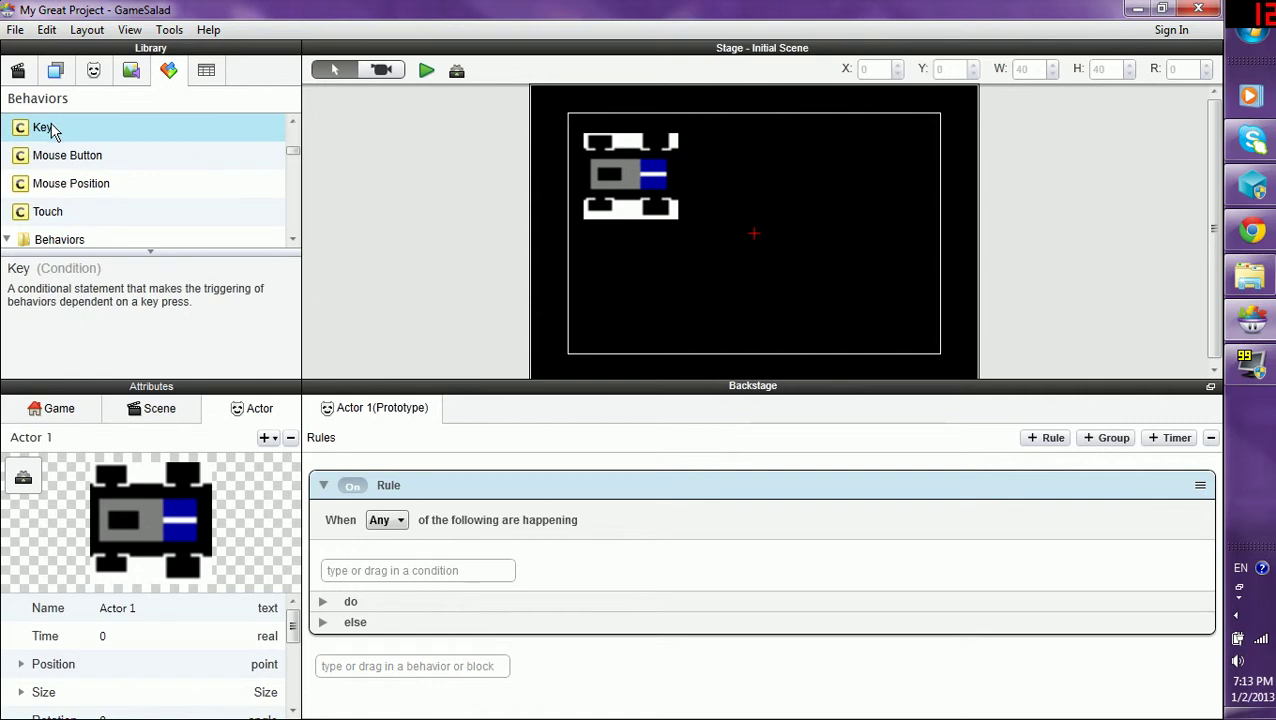
drag(52, 128, 550, 566)
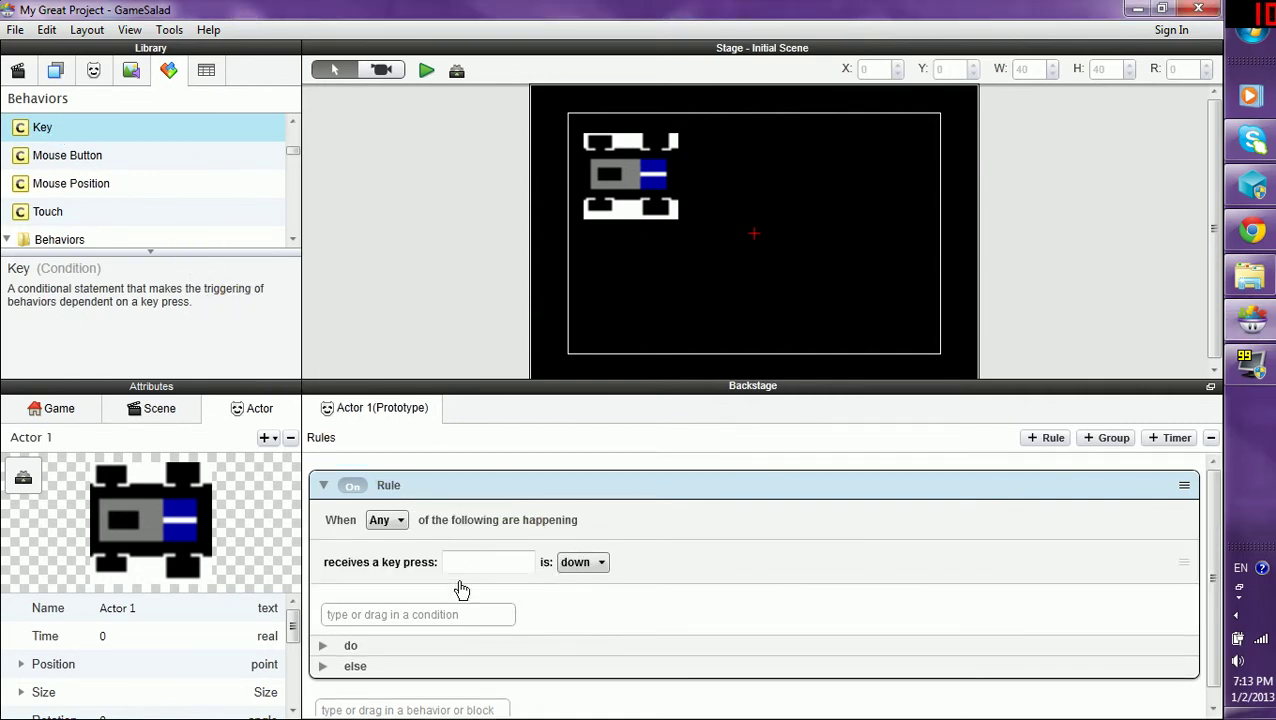
Set the Key condition to the down key, firing when it is down.
click(488, 562)
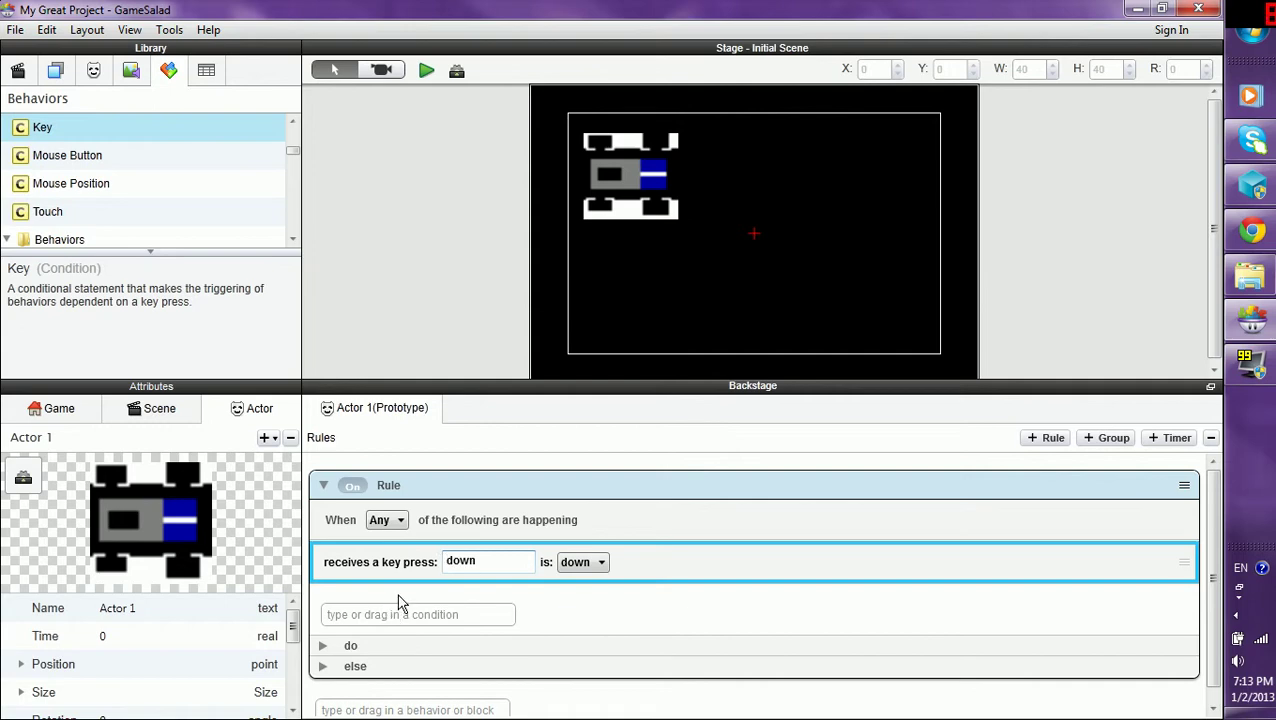
click(568, 622)
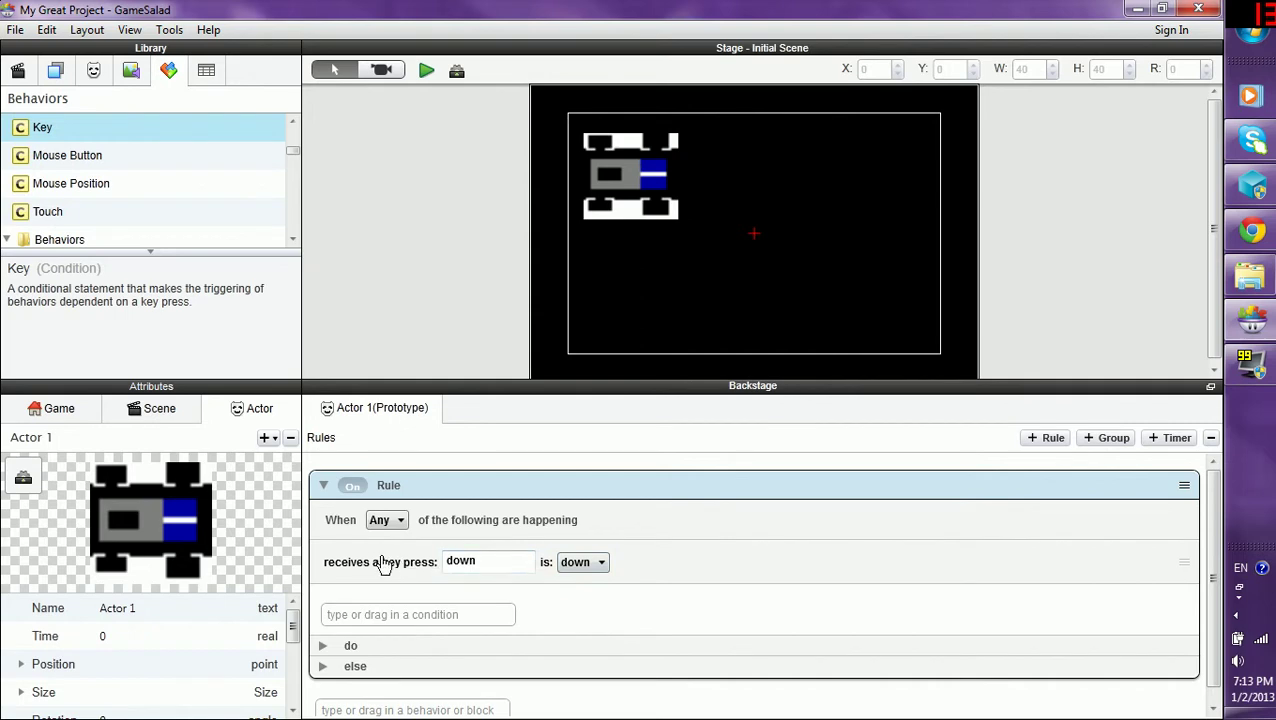
click(592, 563)
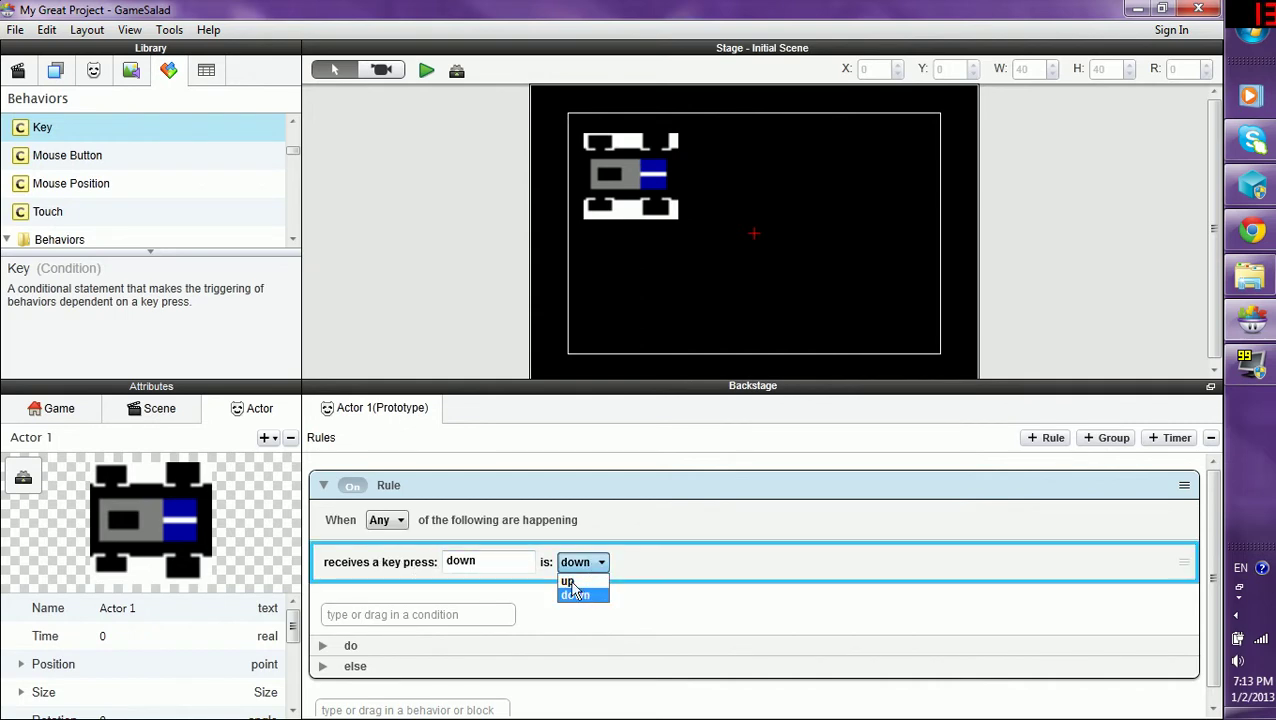
click(576, 596)
Add a Move behavior to the down-key rule's do section, pointing it at direction 270 with speed 300.
scroll(292, 162, down, 2)
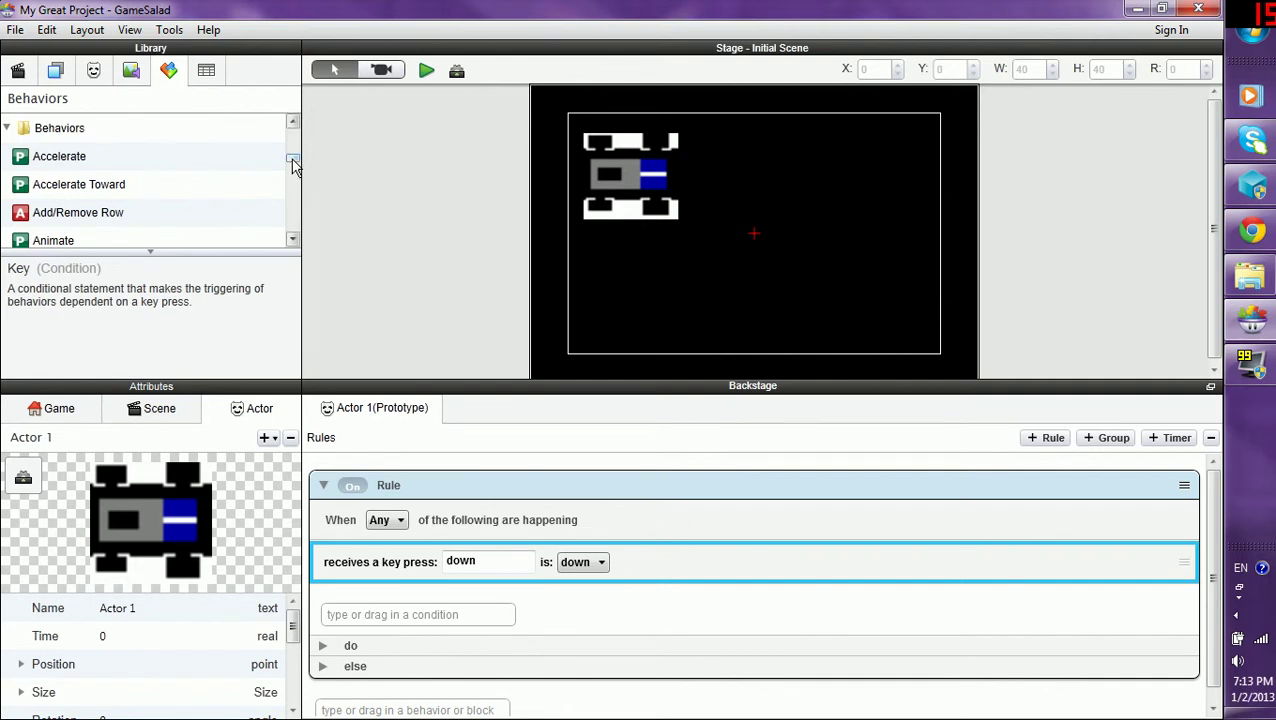
drag(292, 161, 292, 201)
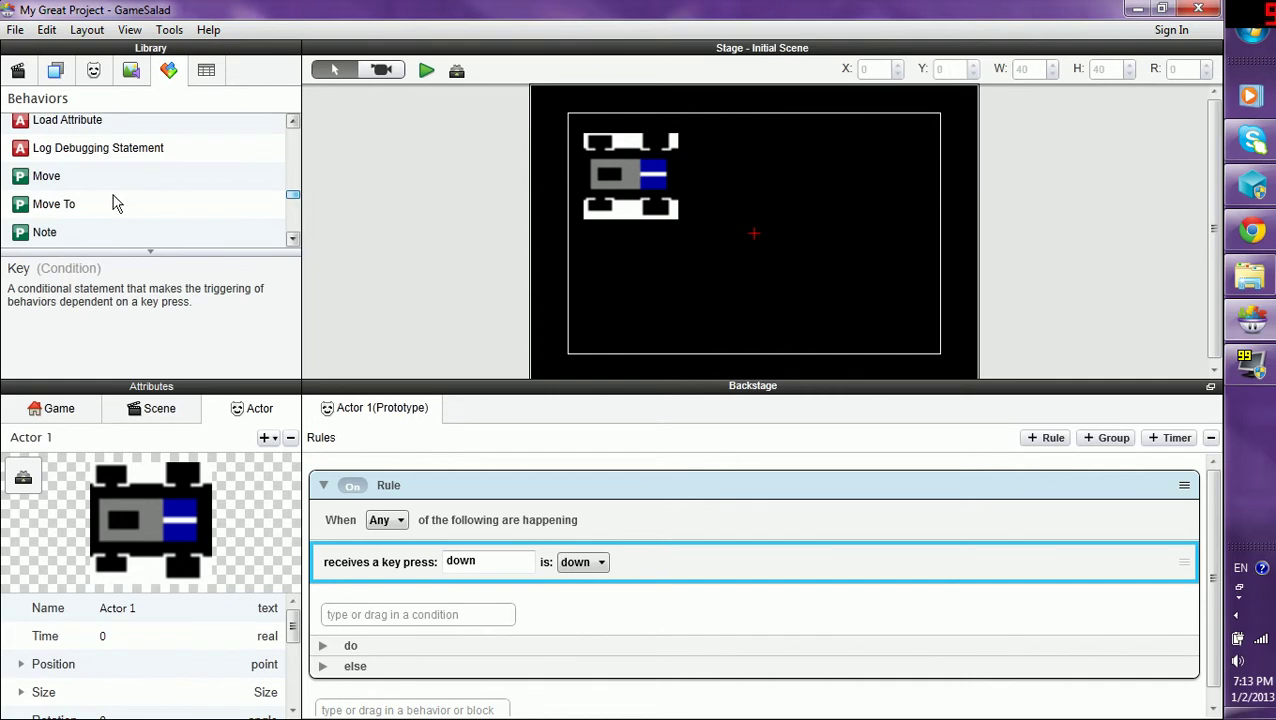
drag(36, 182, 484, 630)
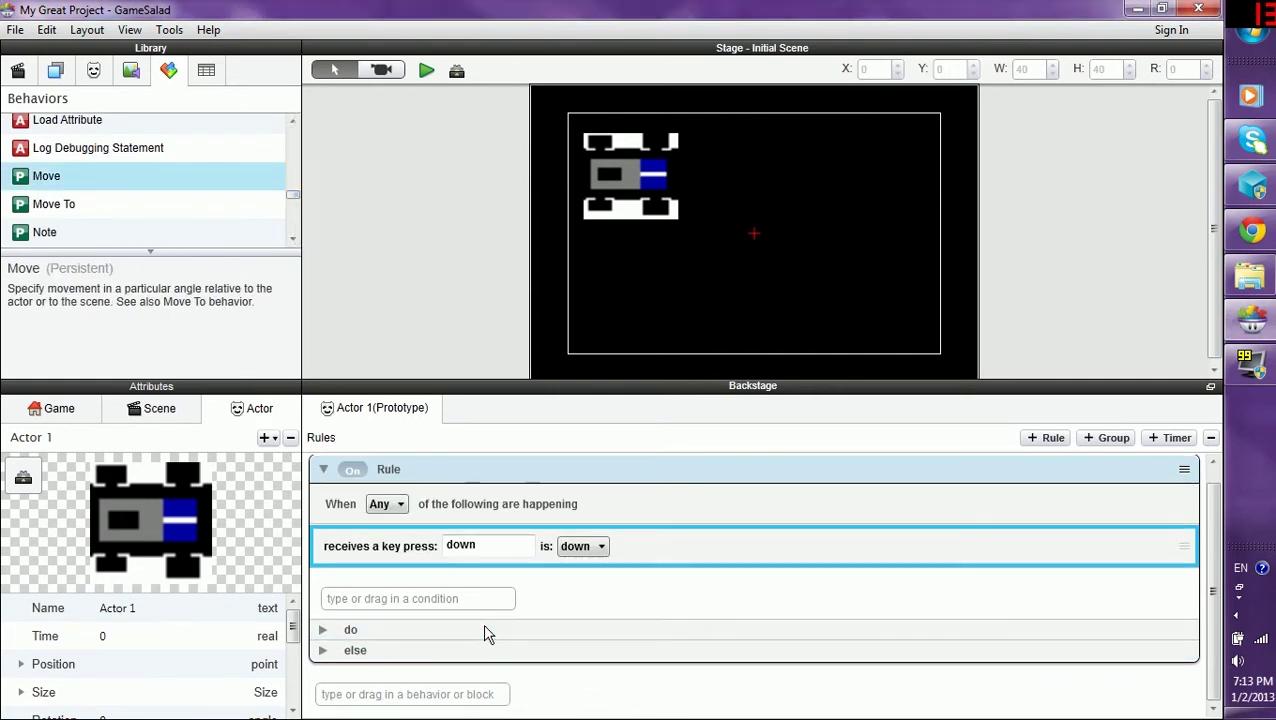
click(323, 630)
scroll(390, 615, down, 3)
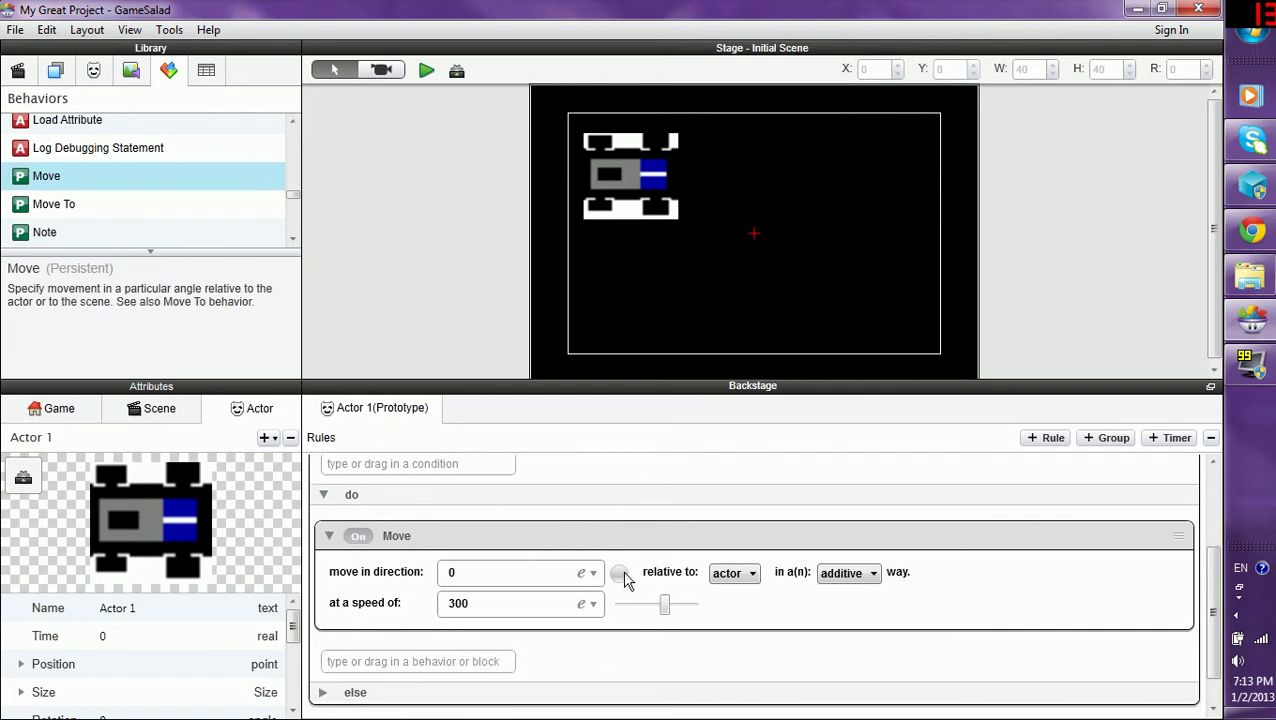
drag(624, 577, 619, 593)
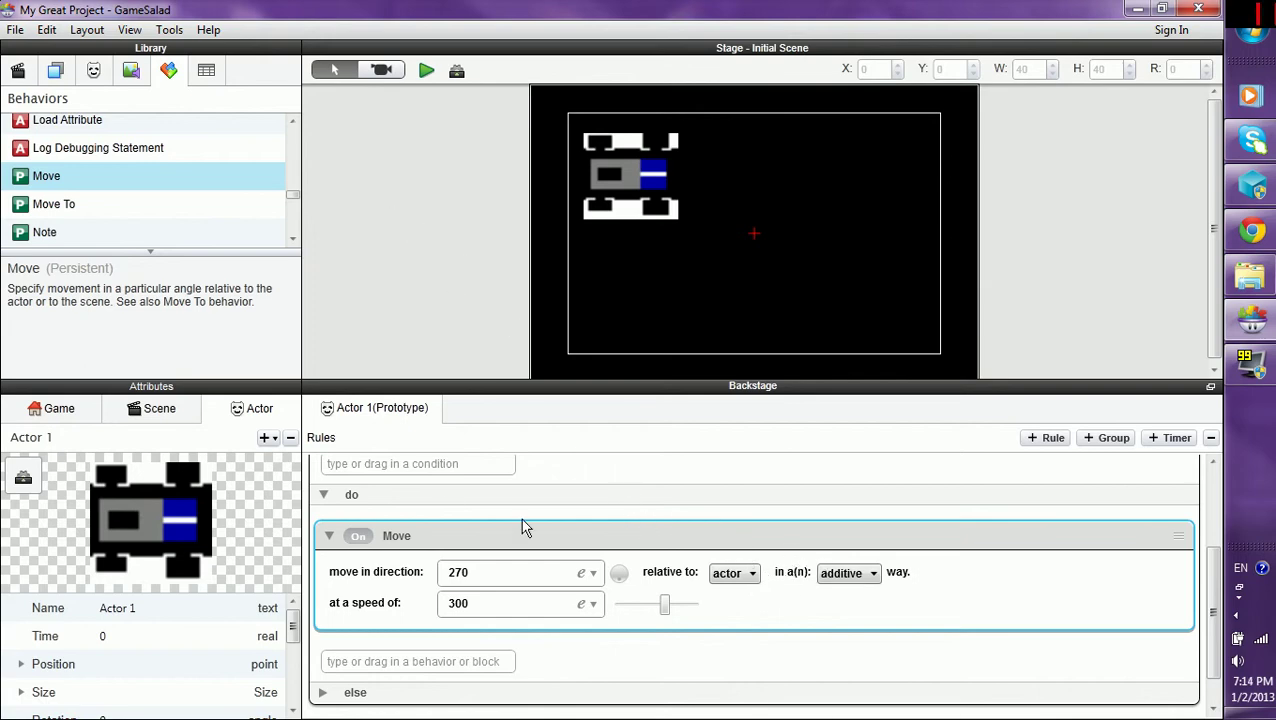
click(426, 71)
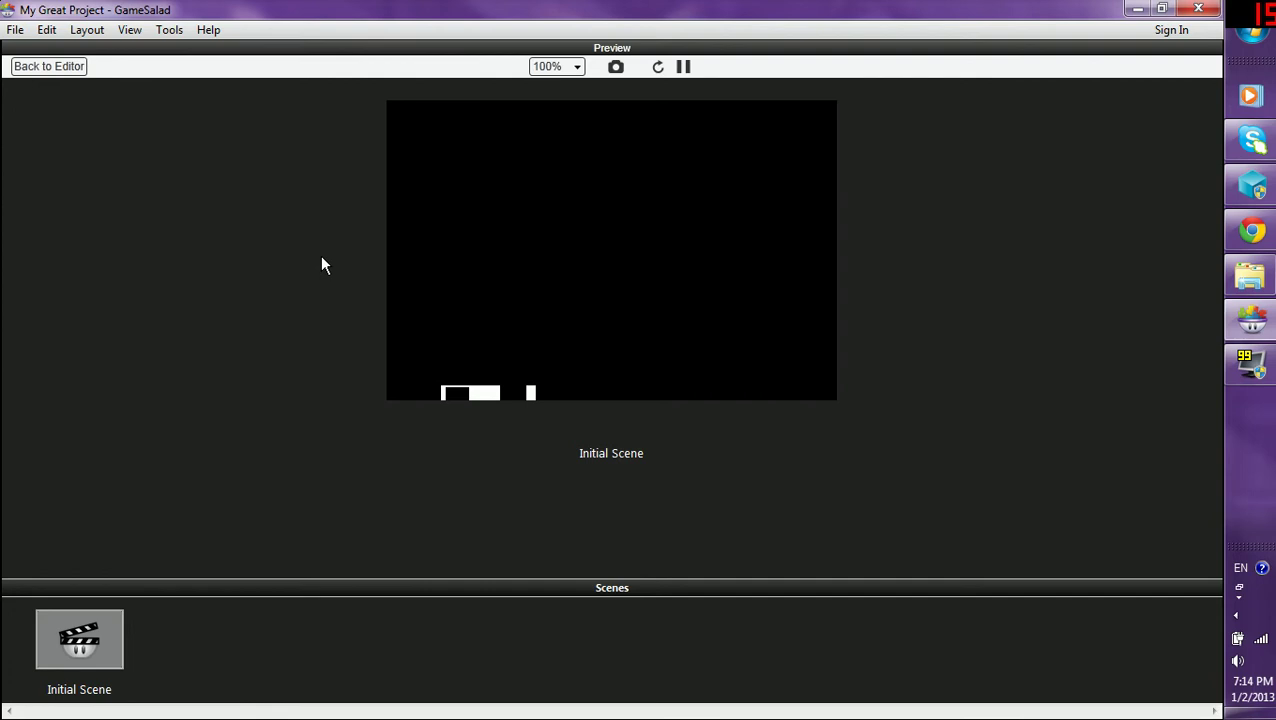
click(50, 67)
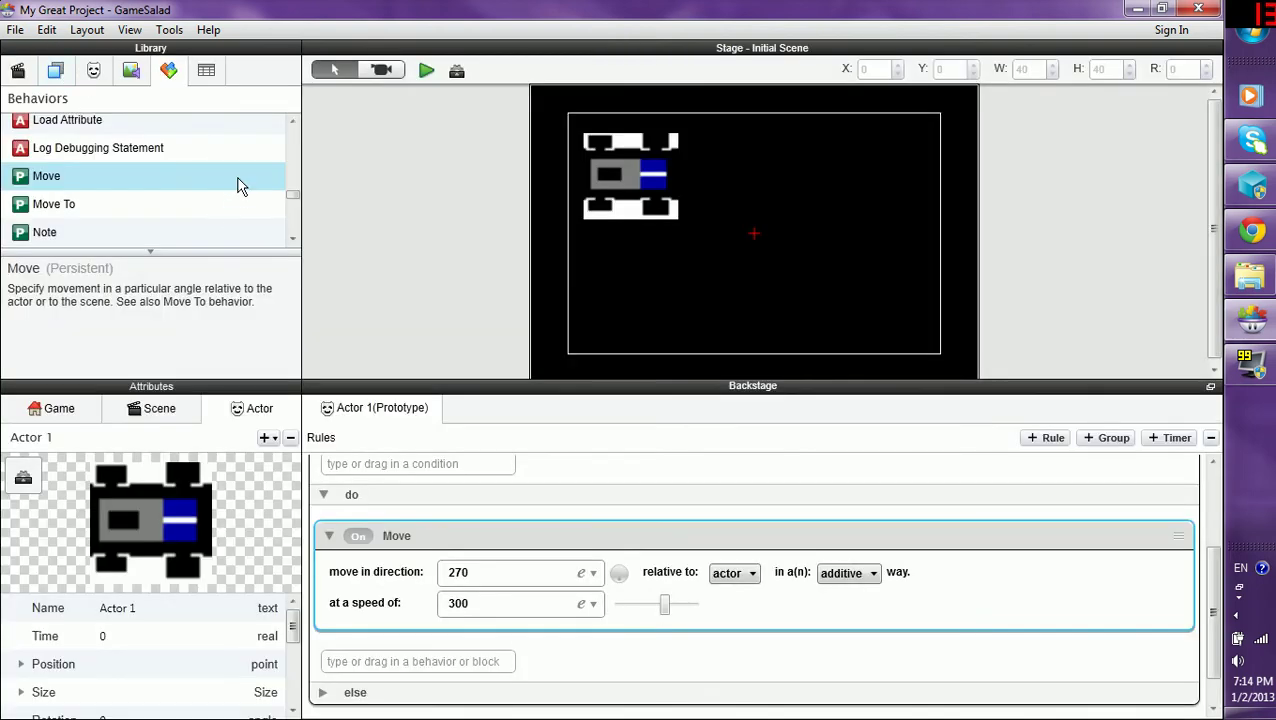
Show the Library's Tables list, confirming the project has no tables.
click(203, 78)
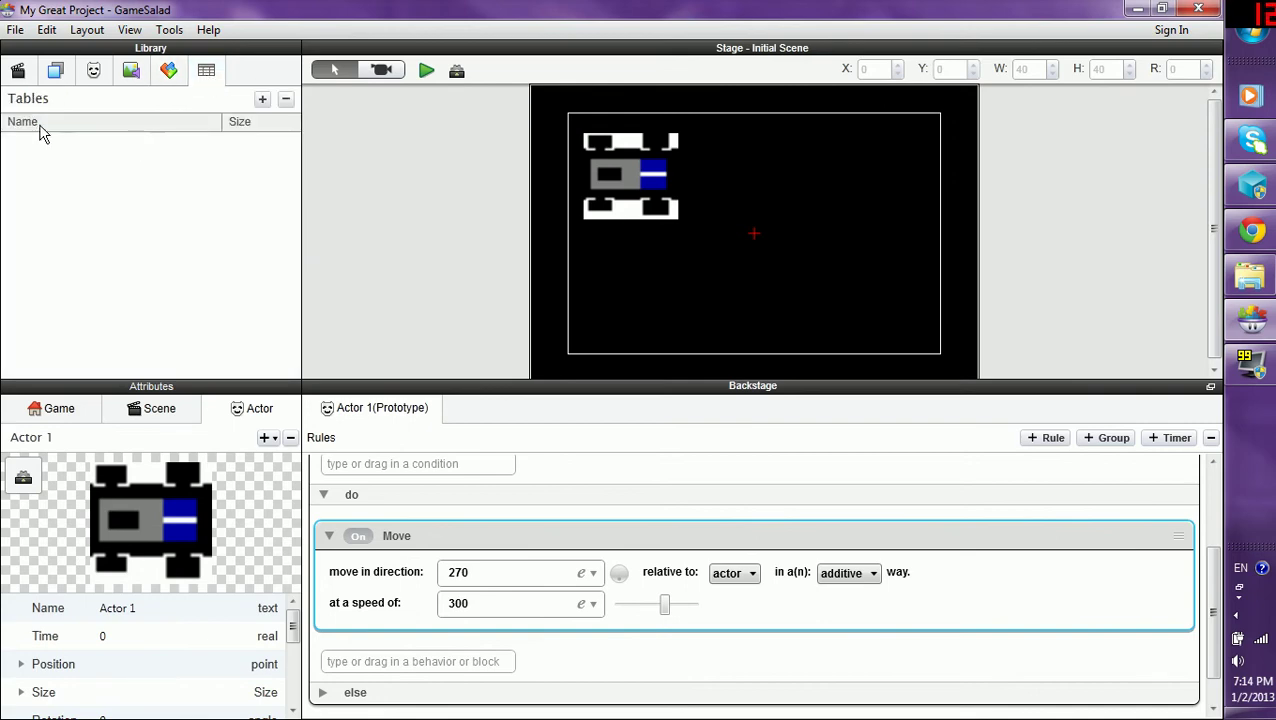